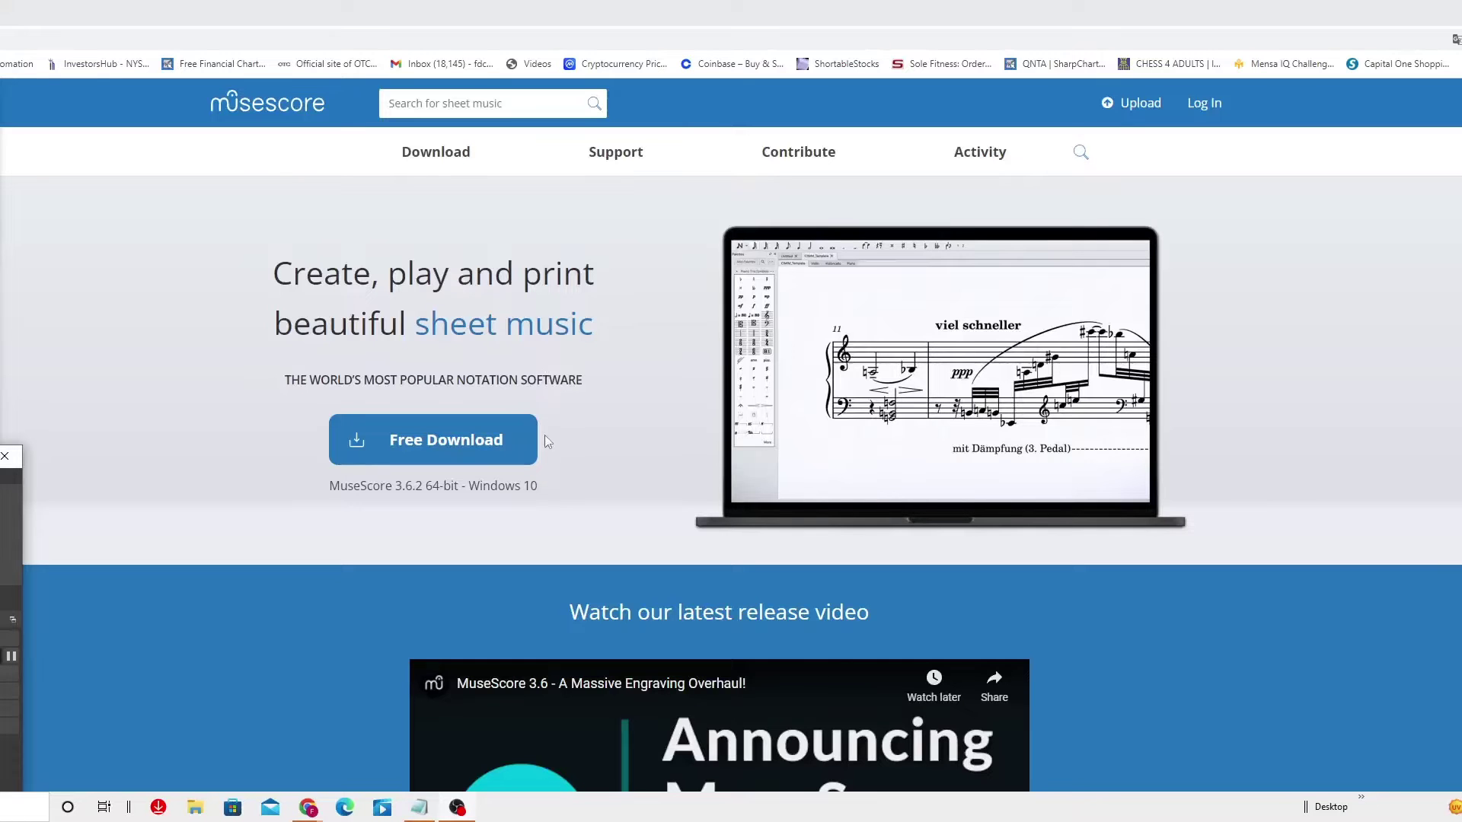
scroll(694, 323, down, 3)
scroll(691, 322, down, 3)
scroll(713, 210, down, 3)
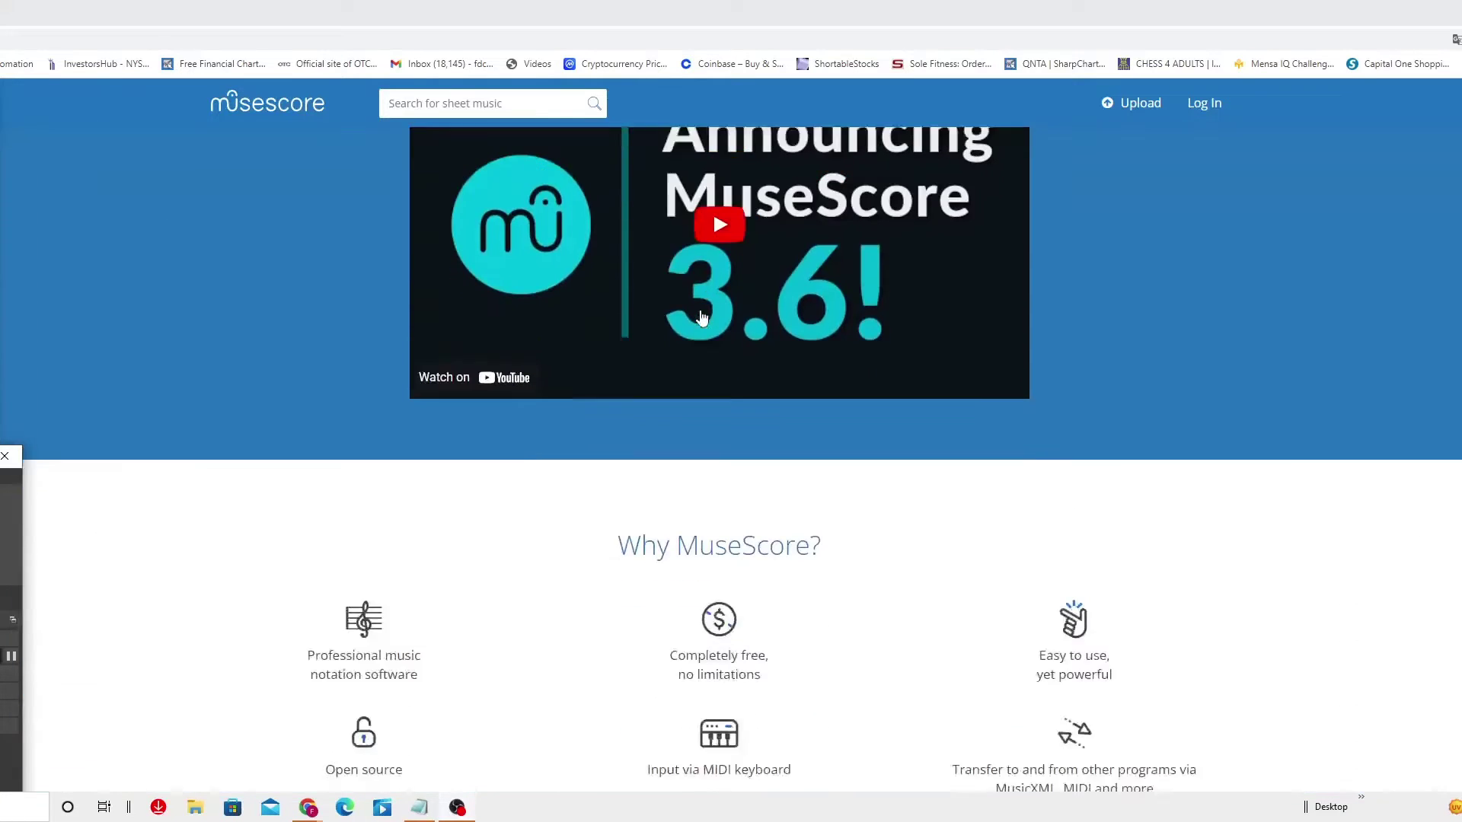
scroll(703, 314, down, 2)
scroll(702, 314, down, 2)
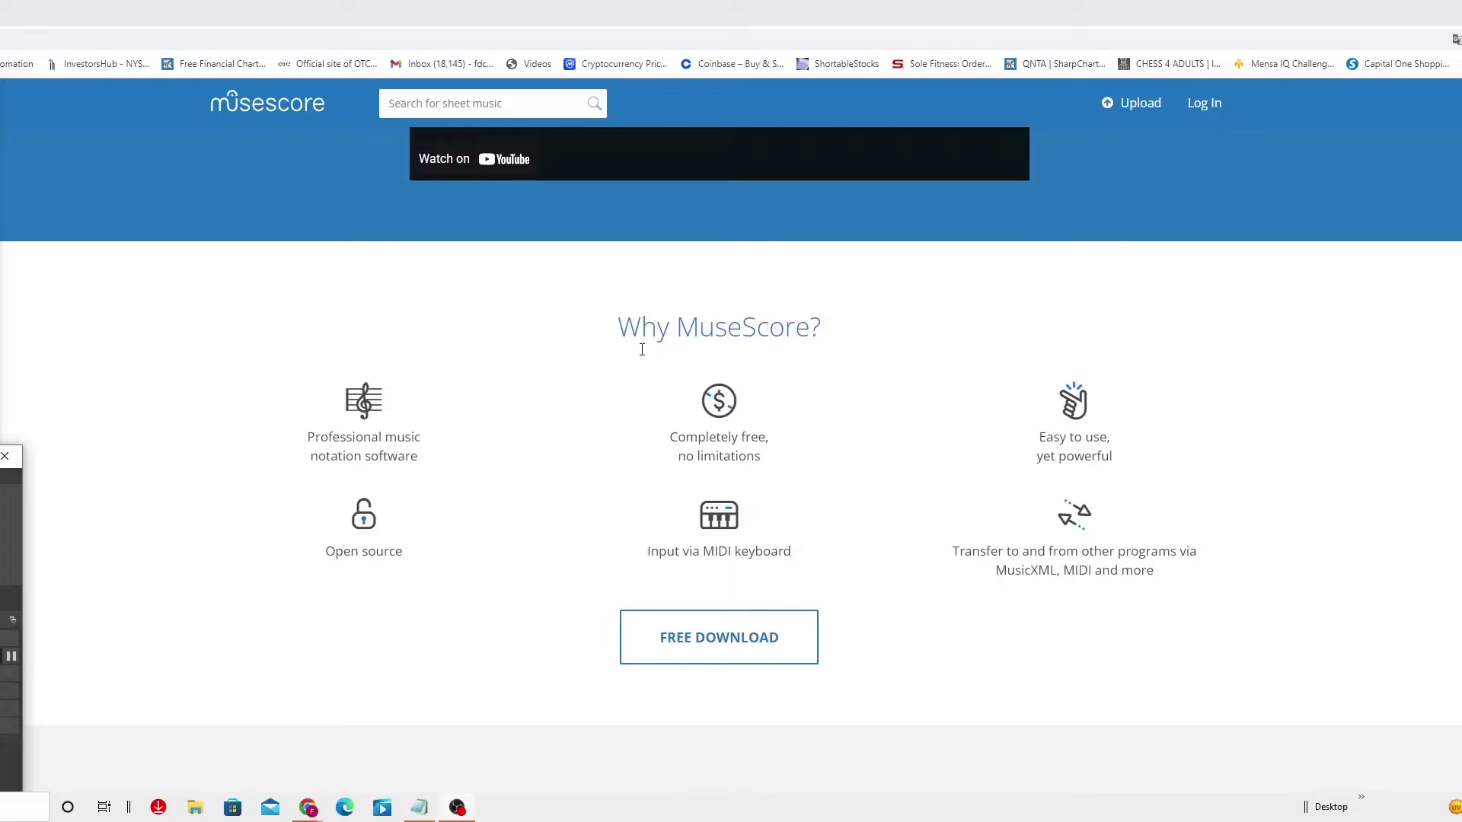
scroll(690, 313, up, 3)
scroll(652, 333, up, 4)
scroll(663, 320, up, 3)
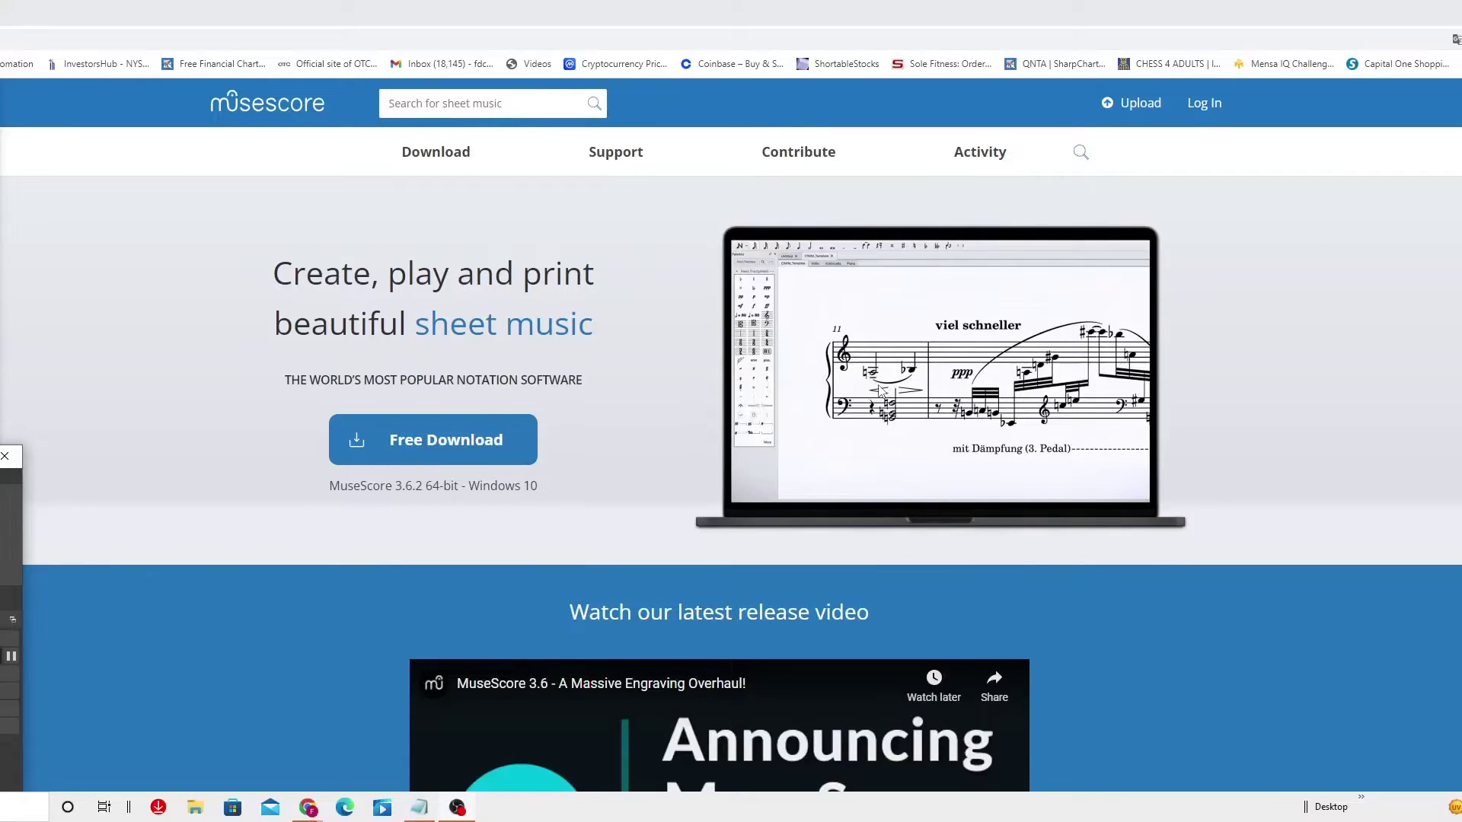
scroll(880, 389, down, 3)
scroll(880, 390, down, 4)
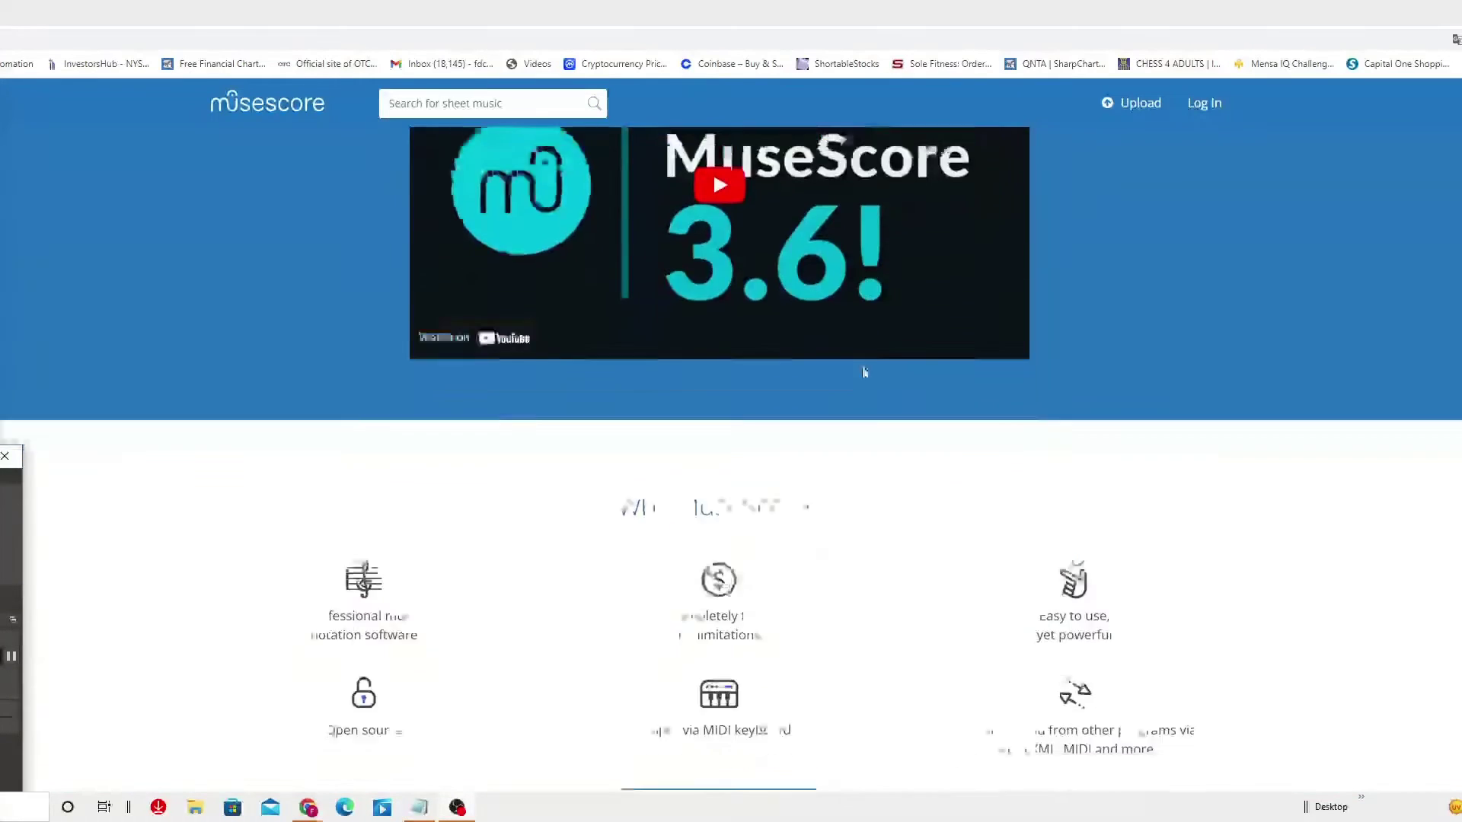
scroll(685, 400, down, 3)
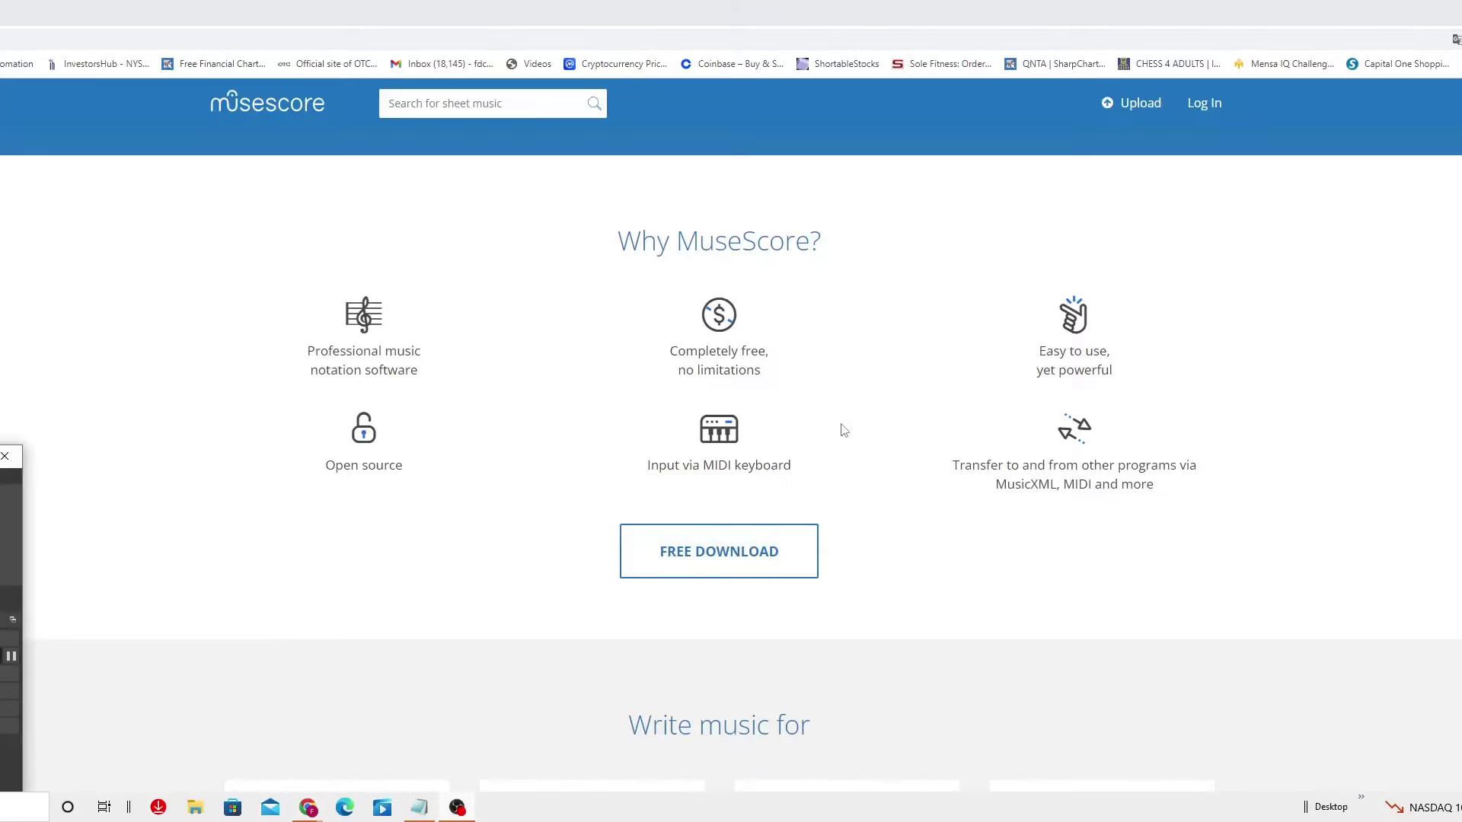
scroll(910, 403, down, 3)
scroll(909, 404, down, 2)
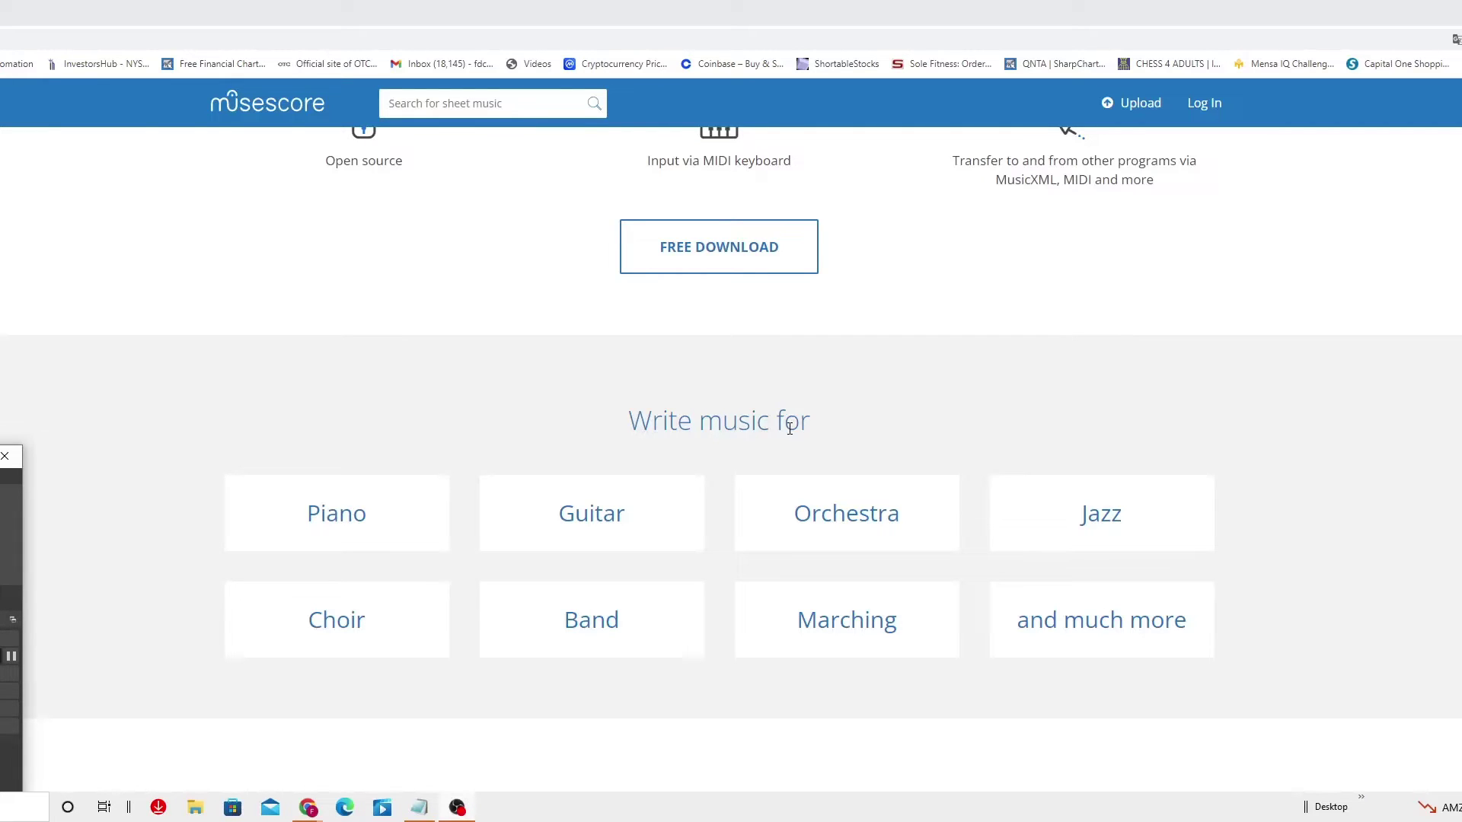
scroll(754, 462, down, 3)
scroll(755, 463, down, 2)
scroll(763, 457, down, 1)
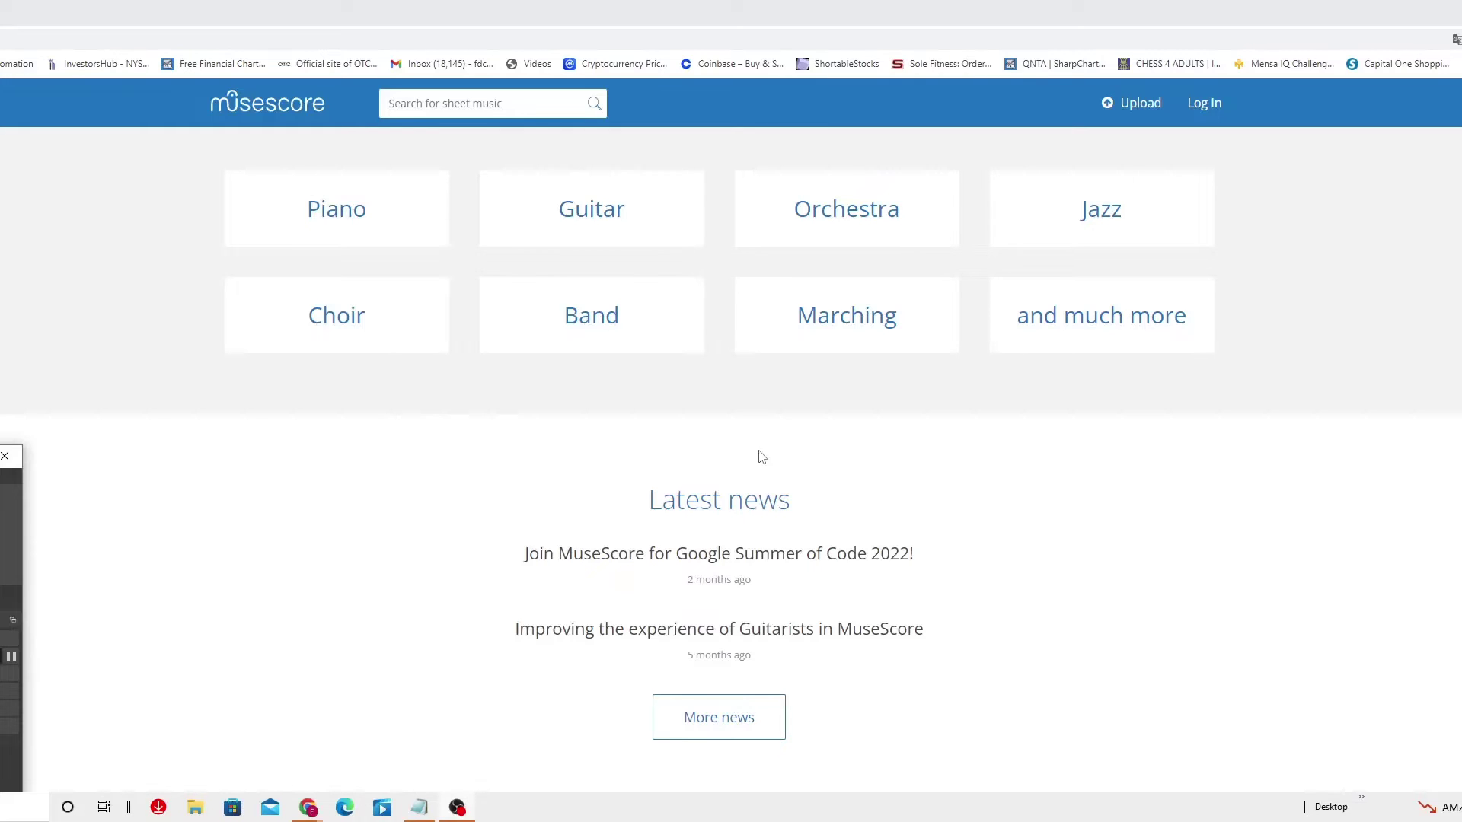
scroll(754, 463, down, 3)
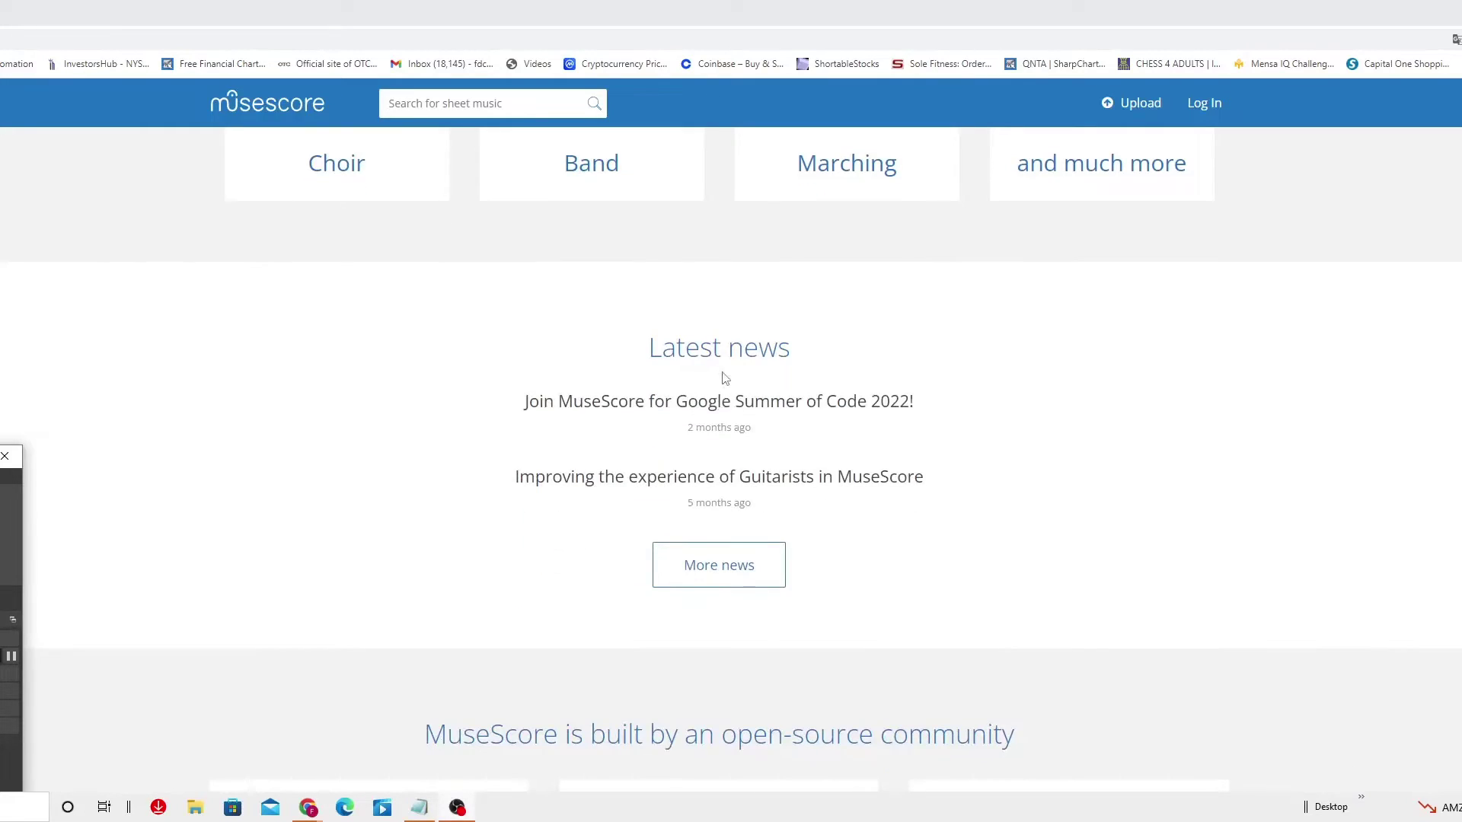
Read the Google Summer of Code 2022 post, then open the Guitarists in MuseScore announcement
click(727, 400)
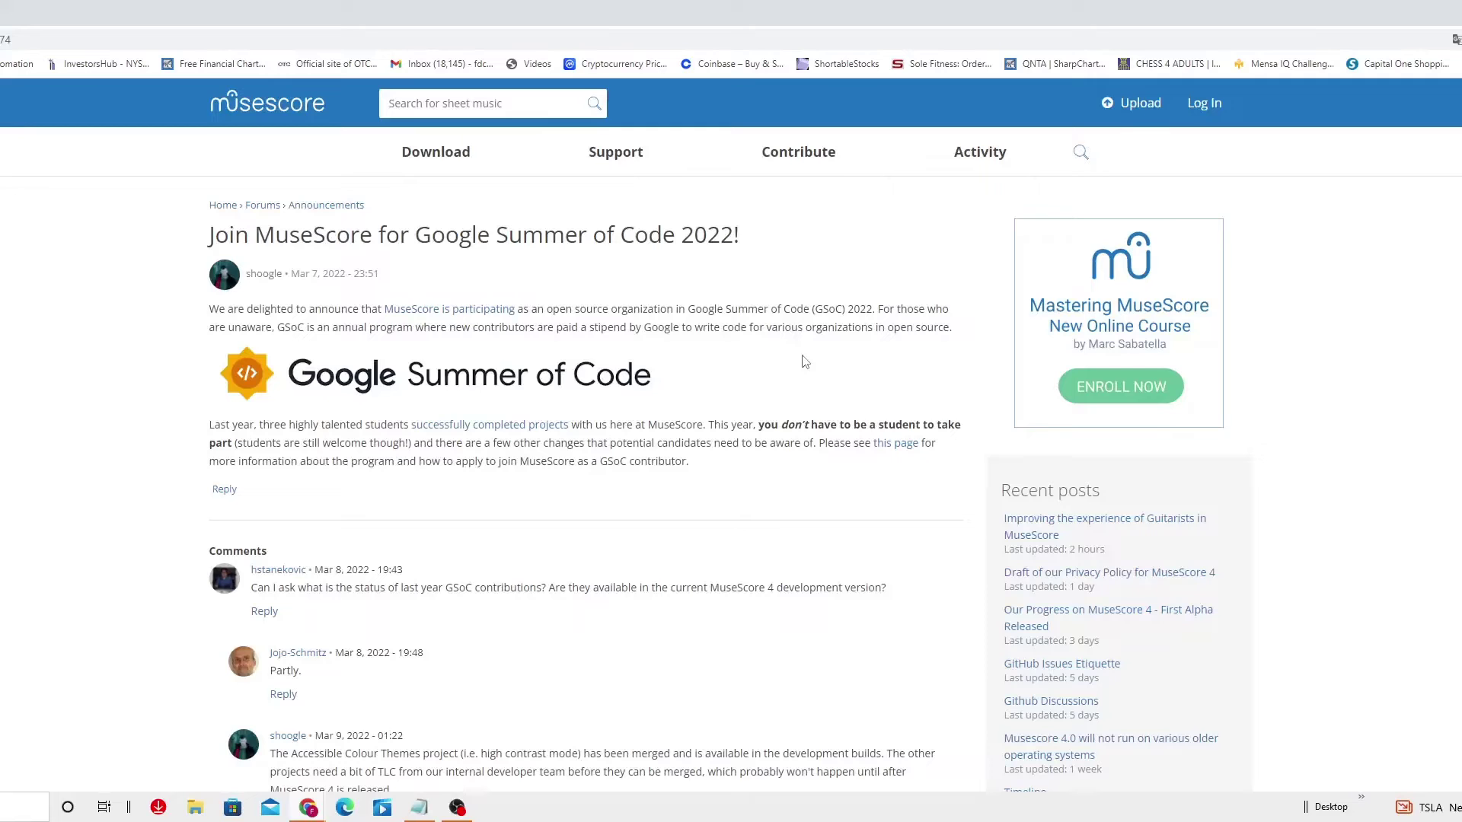
scroll(804, 361, down, 10)
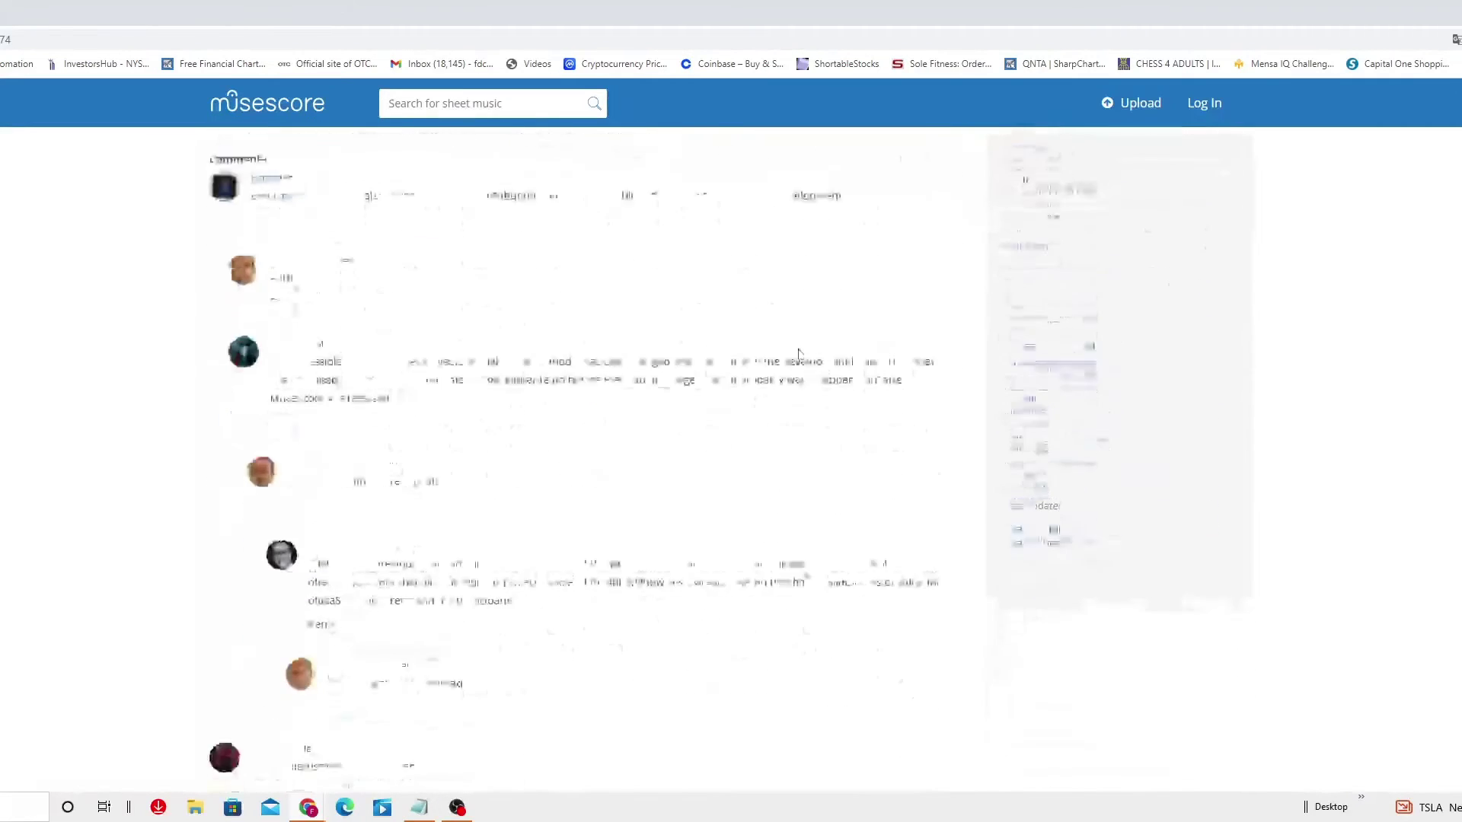
scroll(806, 348, up, 5)
scroll(805, 348, up, 5)
scroll(806, 348, up, 3)
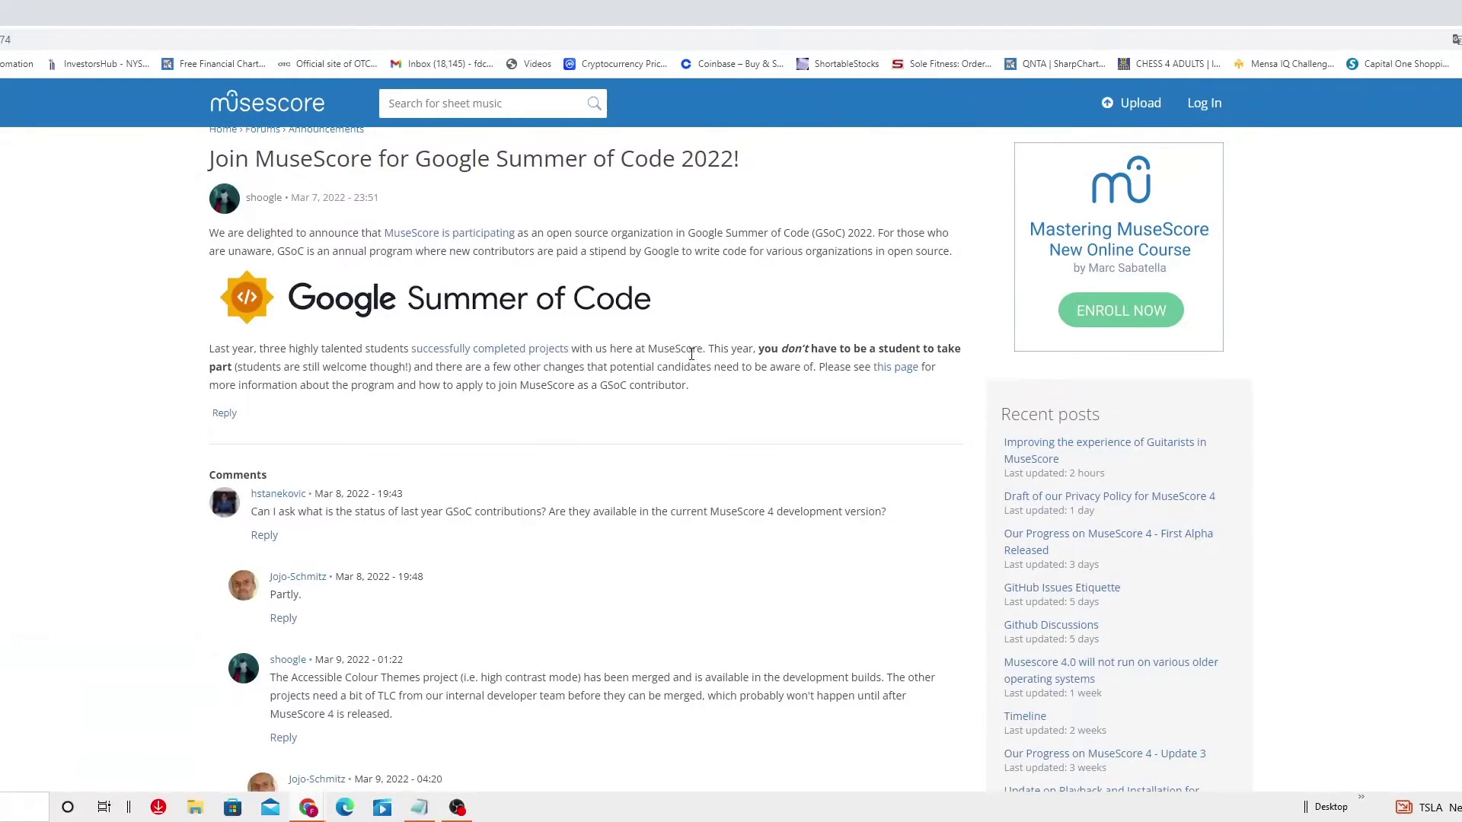
scroll(394, 509, down, 1)
scroll(398, 524, down, 1)
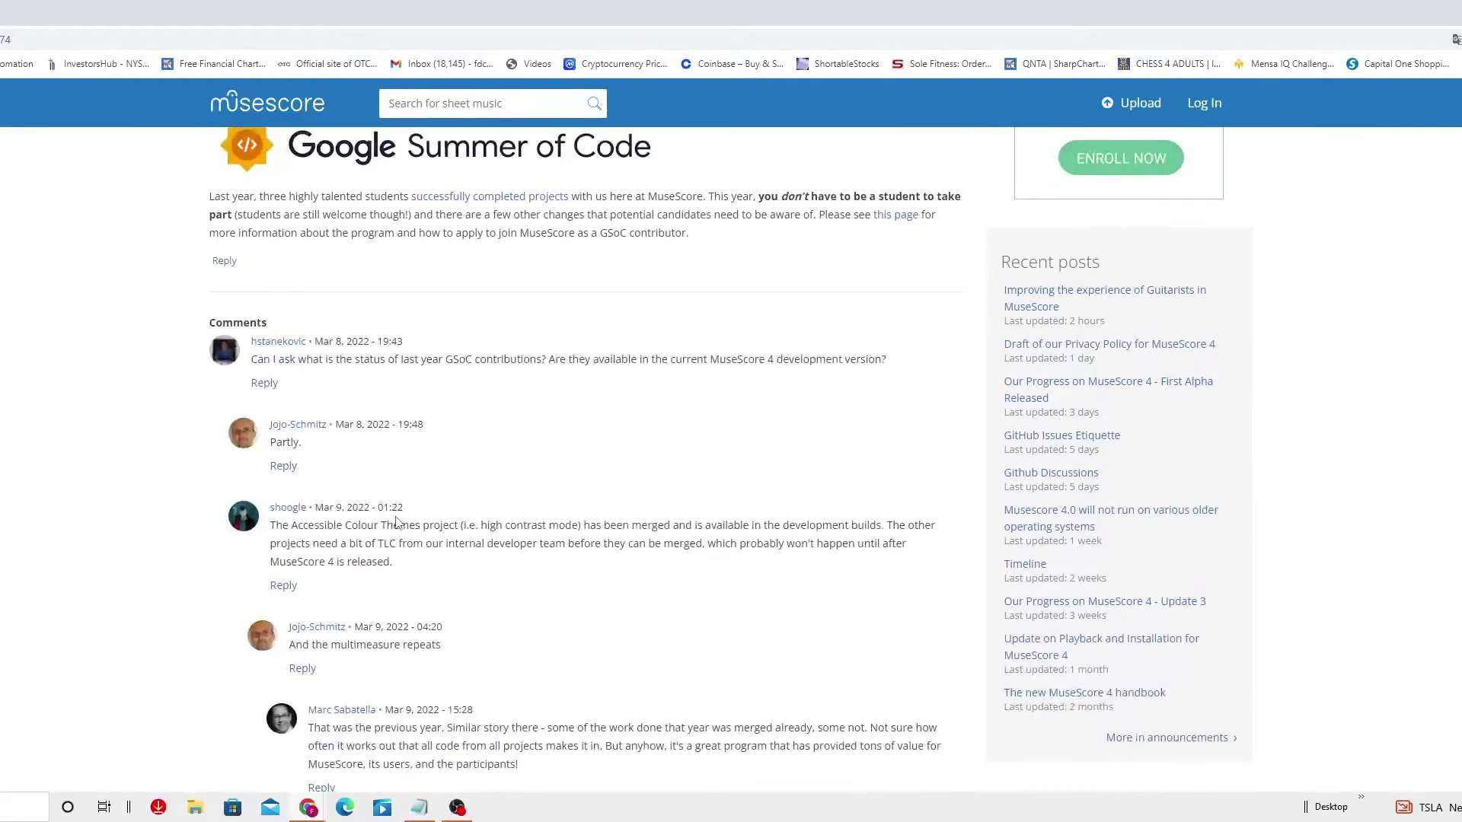
scroll(420, 514, up, 1)
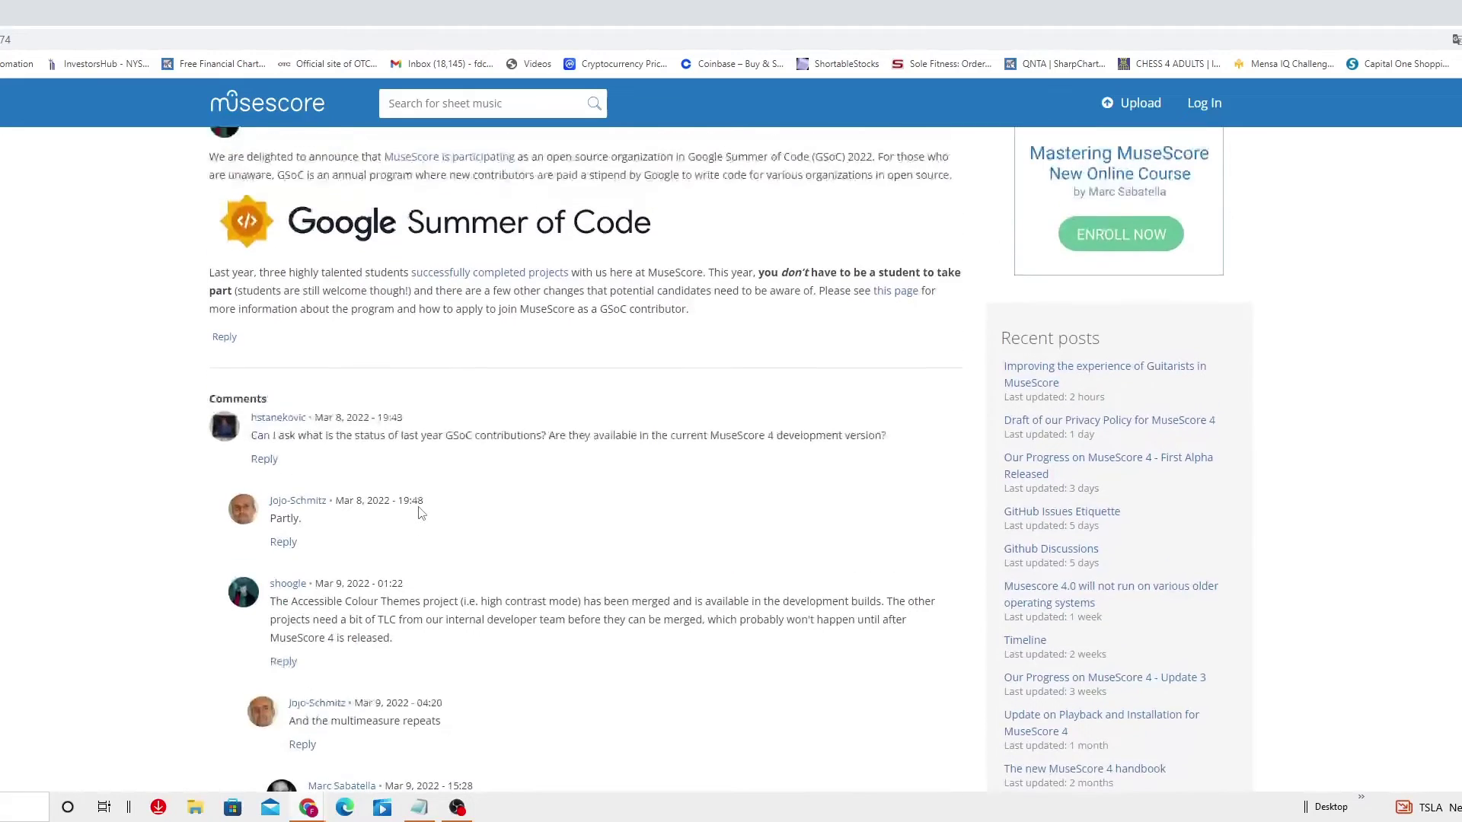
scroll(434, 508, down, 1)
scroll(435, 508, up, 2)
scroll(435, 508, up, 2)
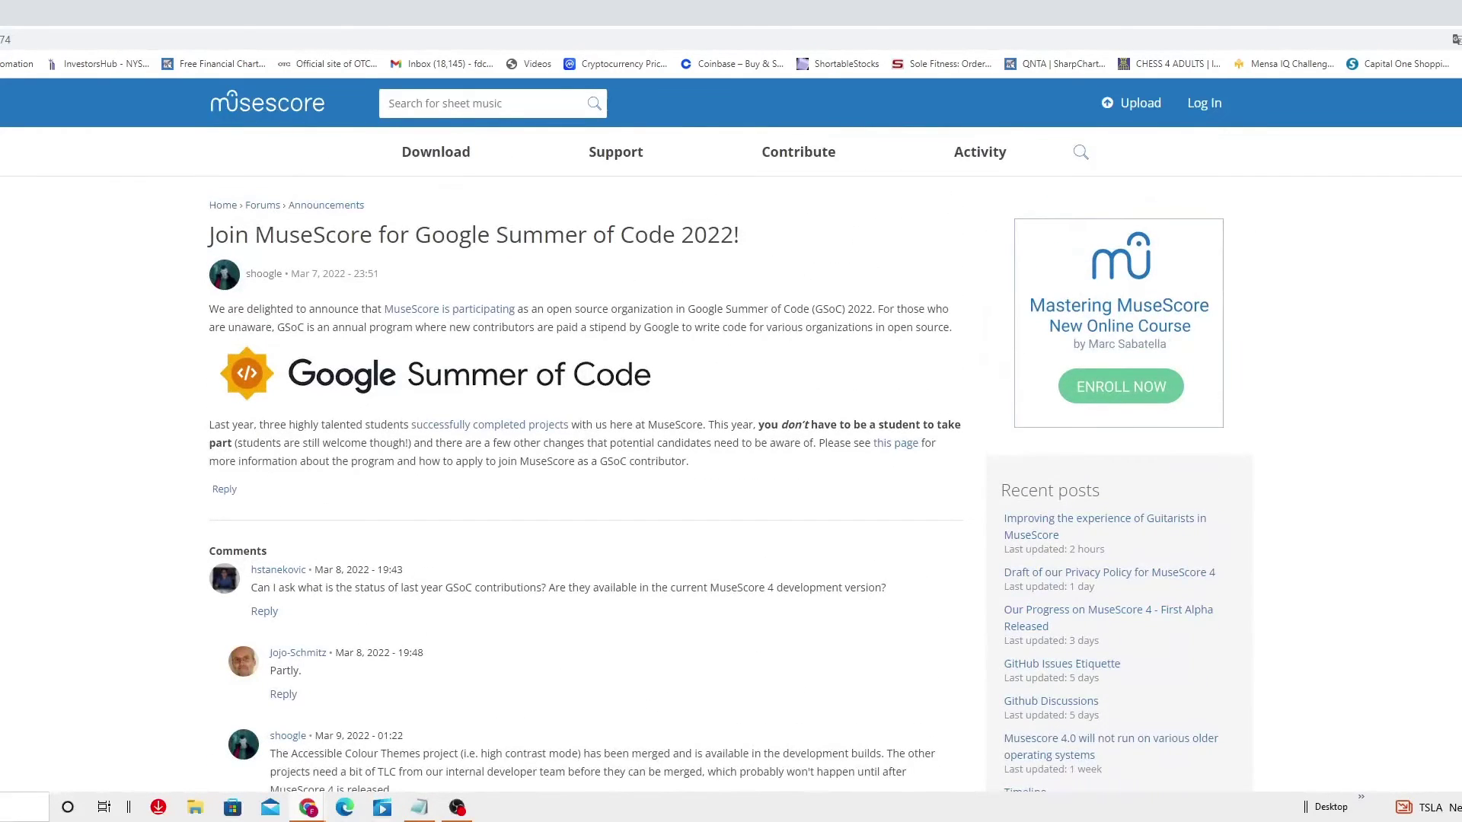
key(alt+Left)
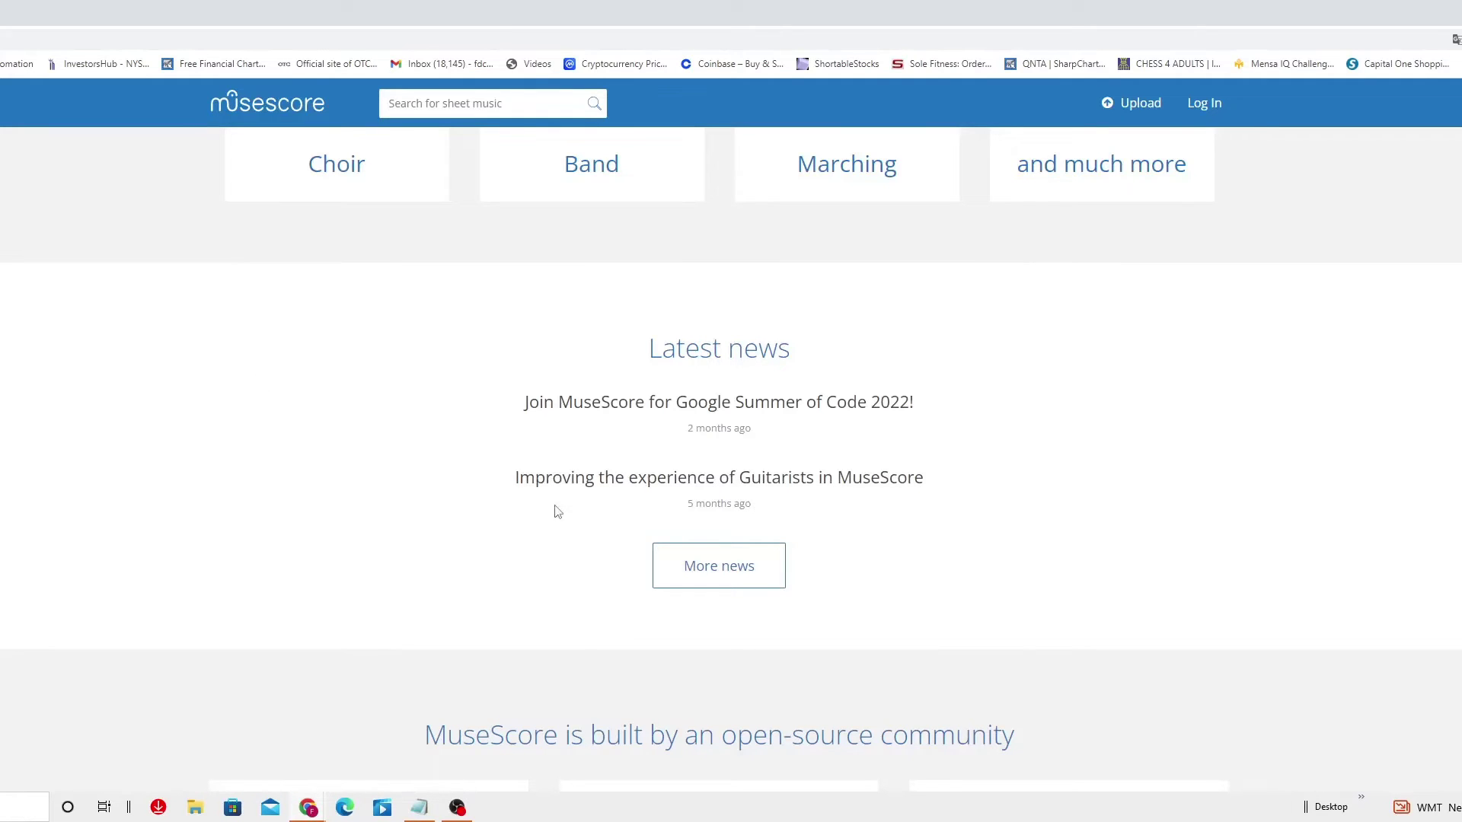
click(815, 485)
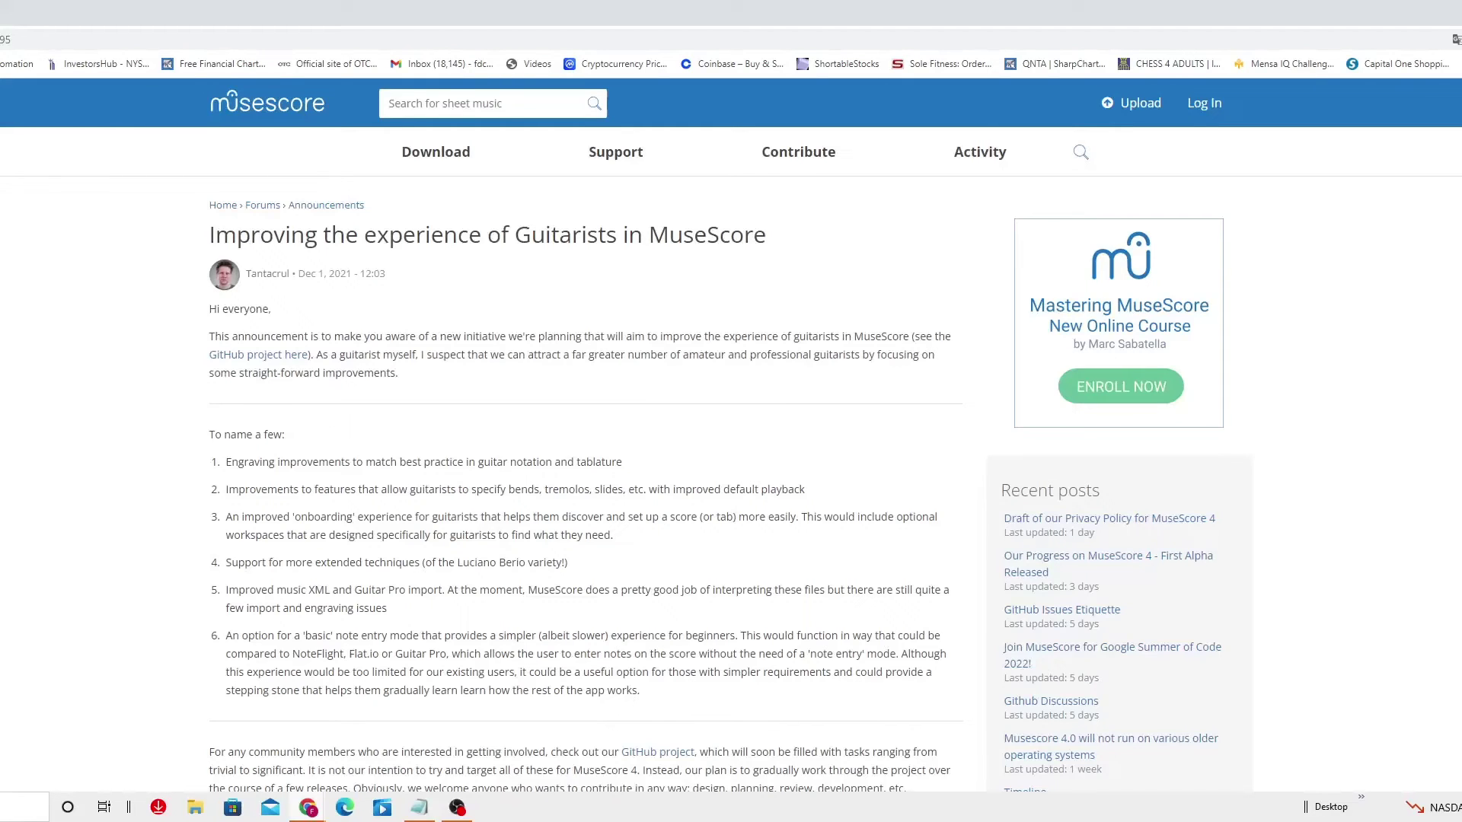
key(alt+Left)
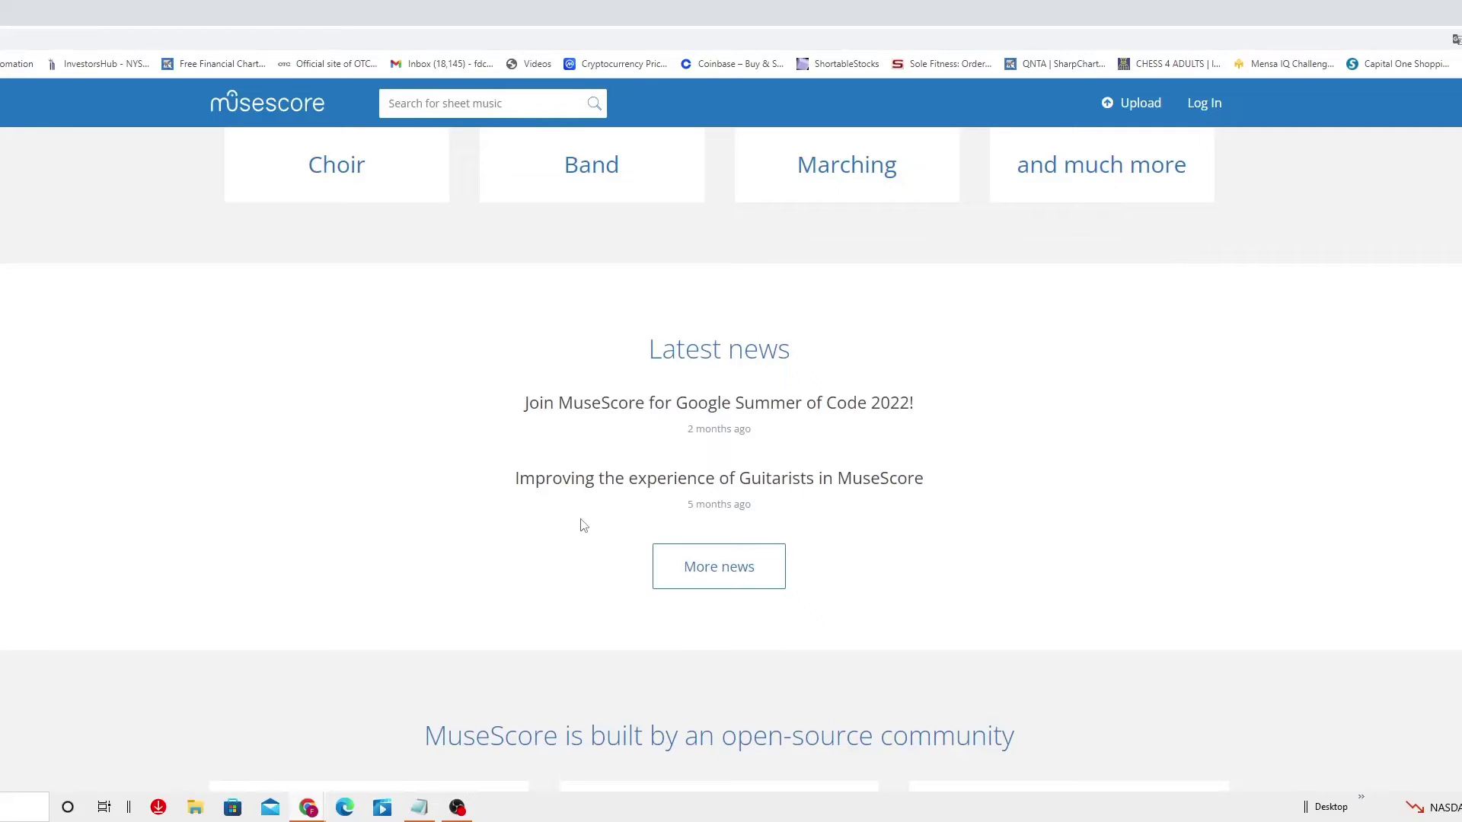
click(688, 568)
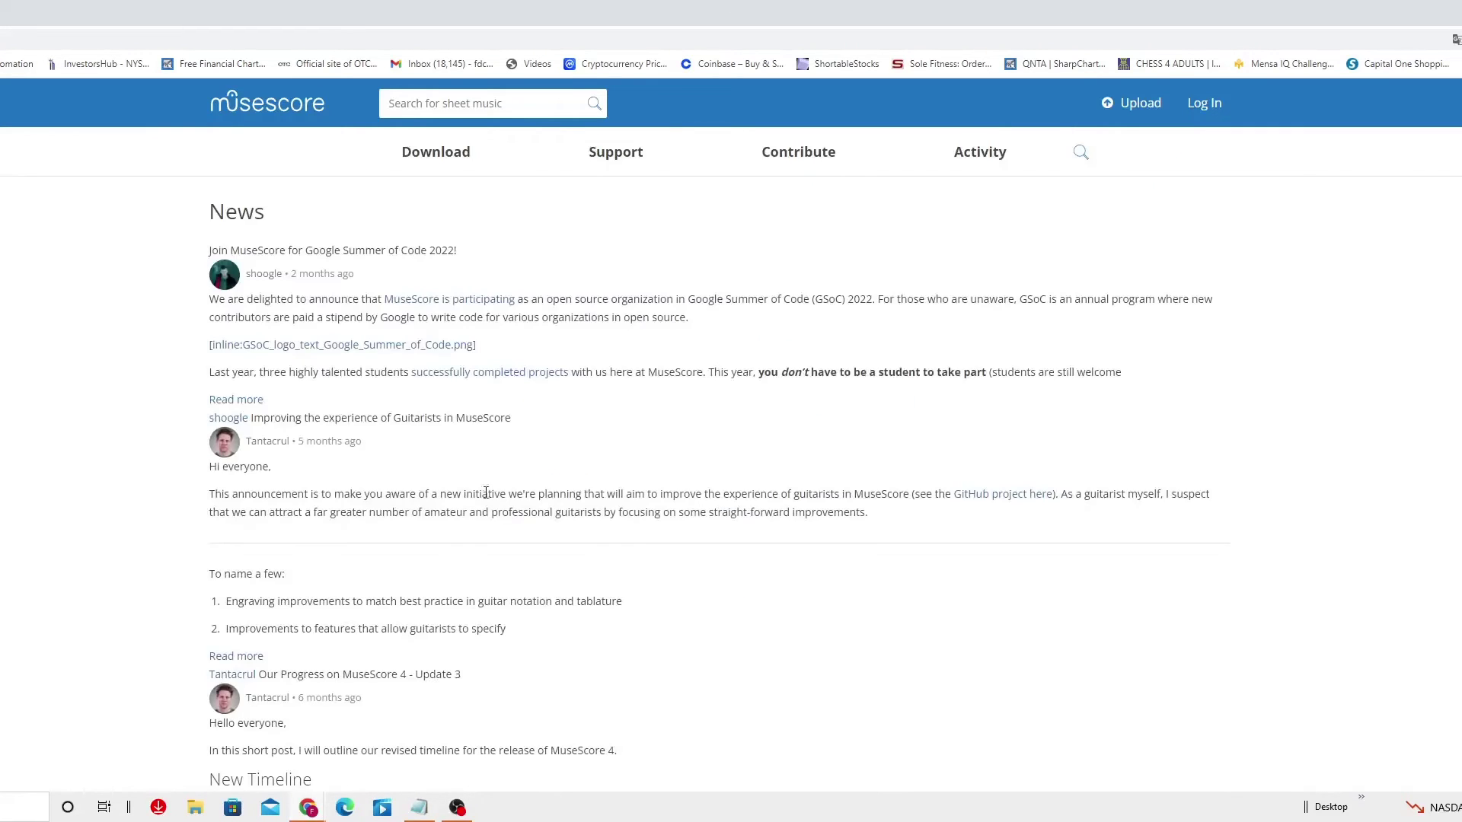
scroll(478, 458, down, 5)
scroll(478, 457, down, 5)
scroll(477, 457, down, 5)
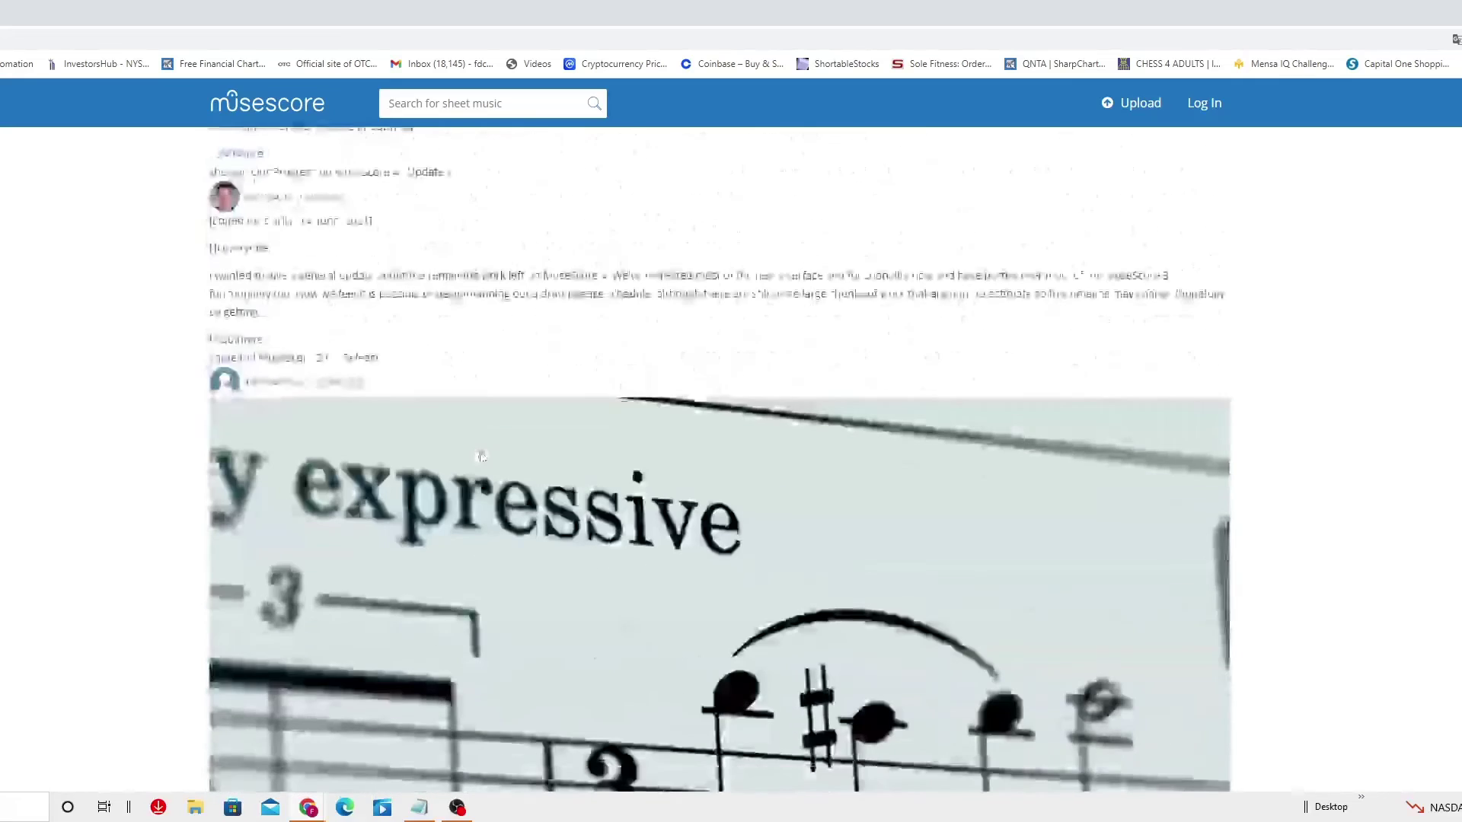
scroll(478, 458, down, 5)
scroll(488, 455, down, 5)
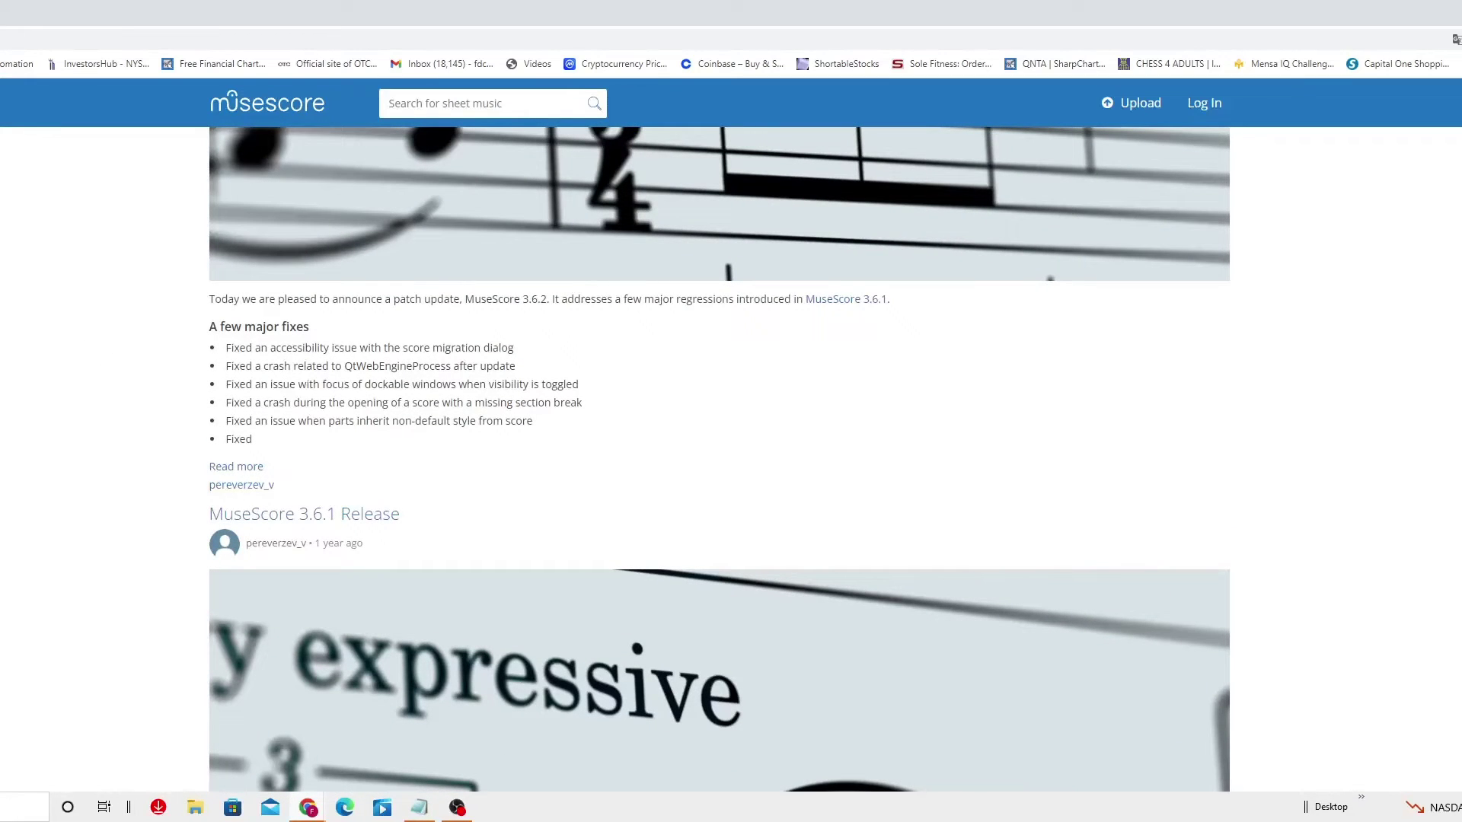
key(alt+Left)
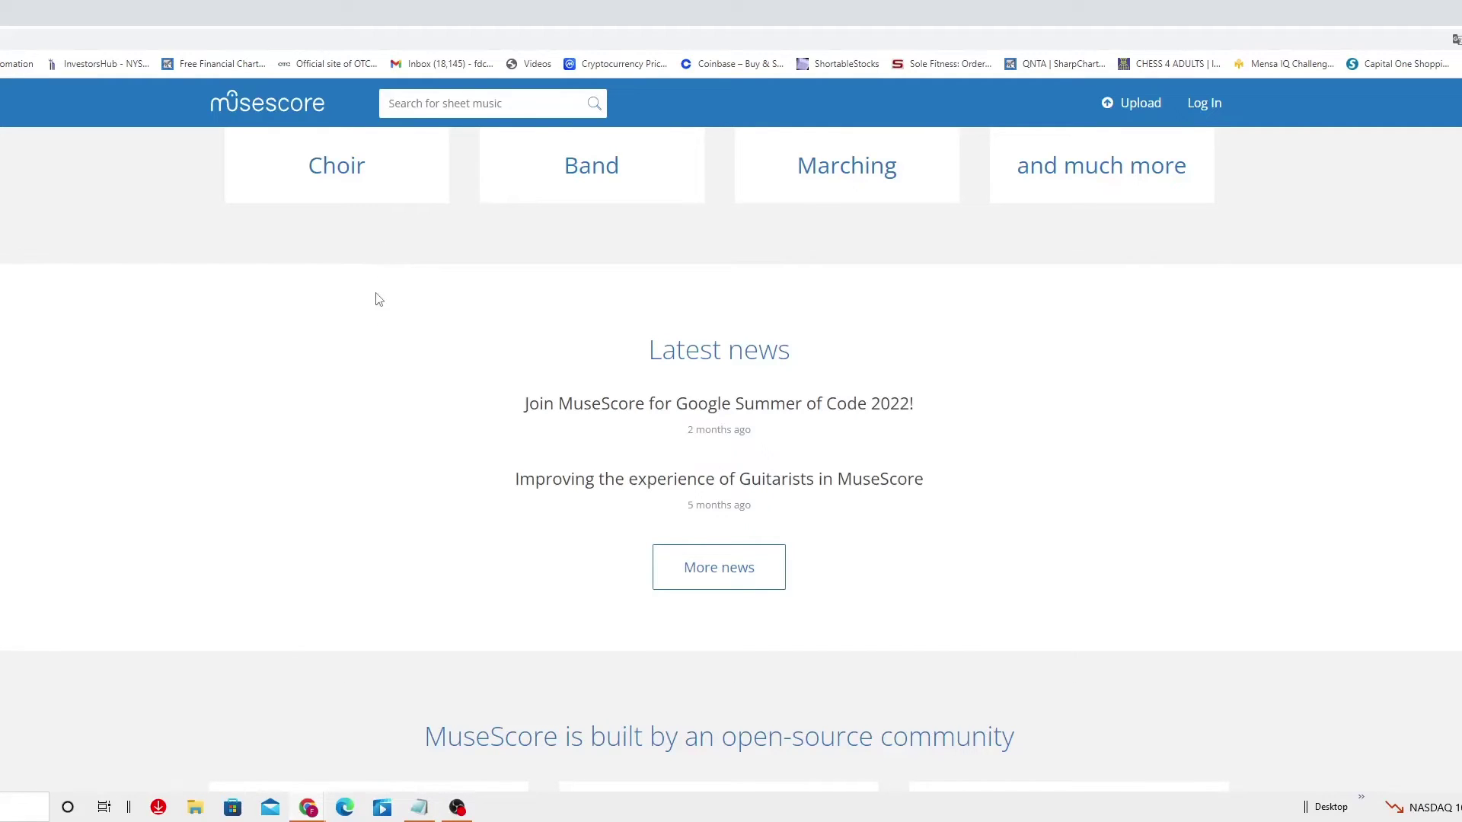
scroll(367, 332, down, 2)
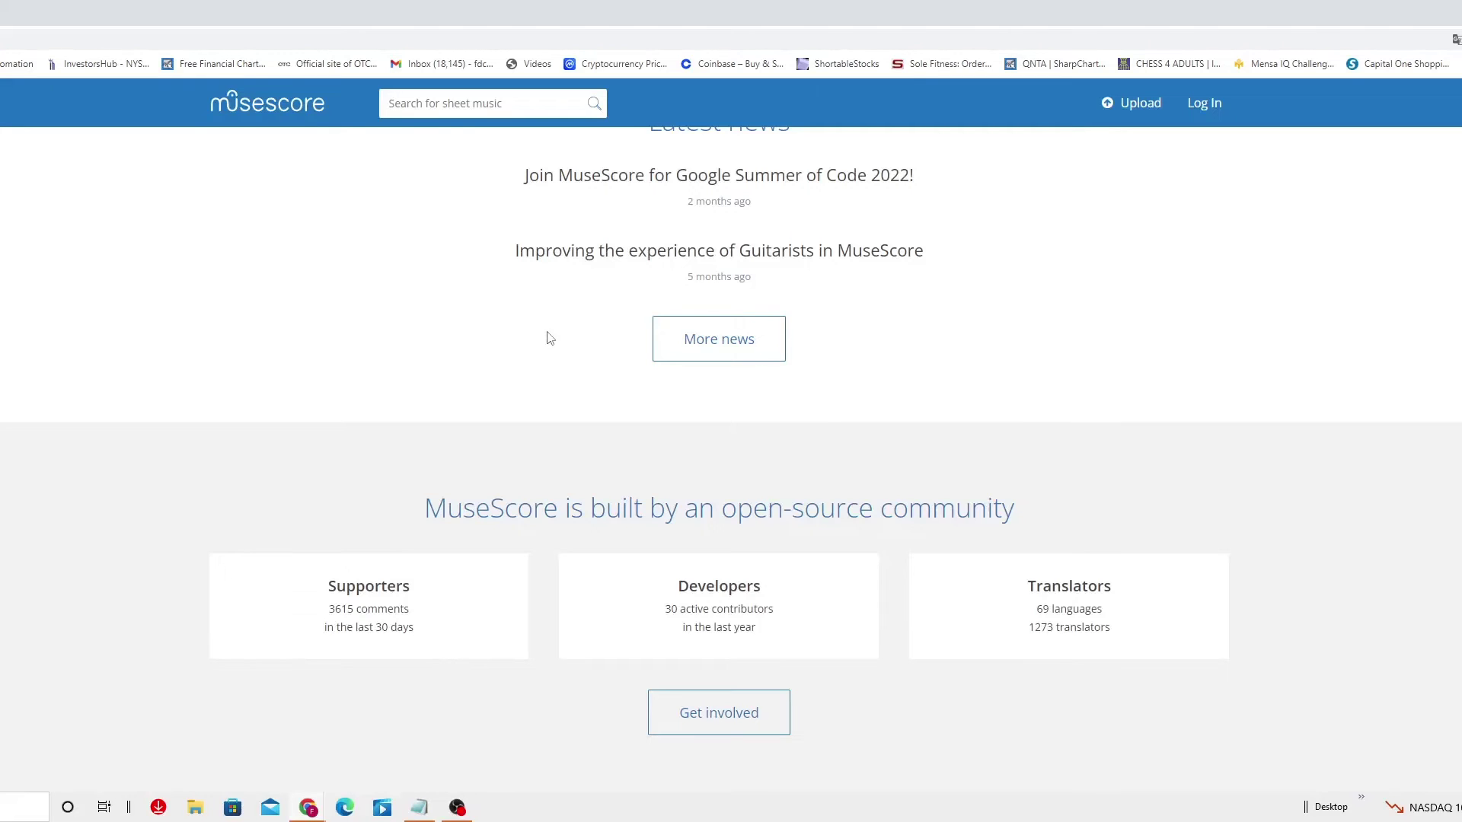
scroll(577, 318, down, 2)
scroll(585, 343, down, 1)
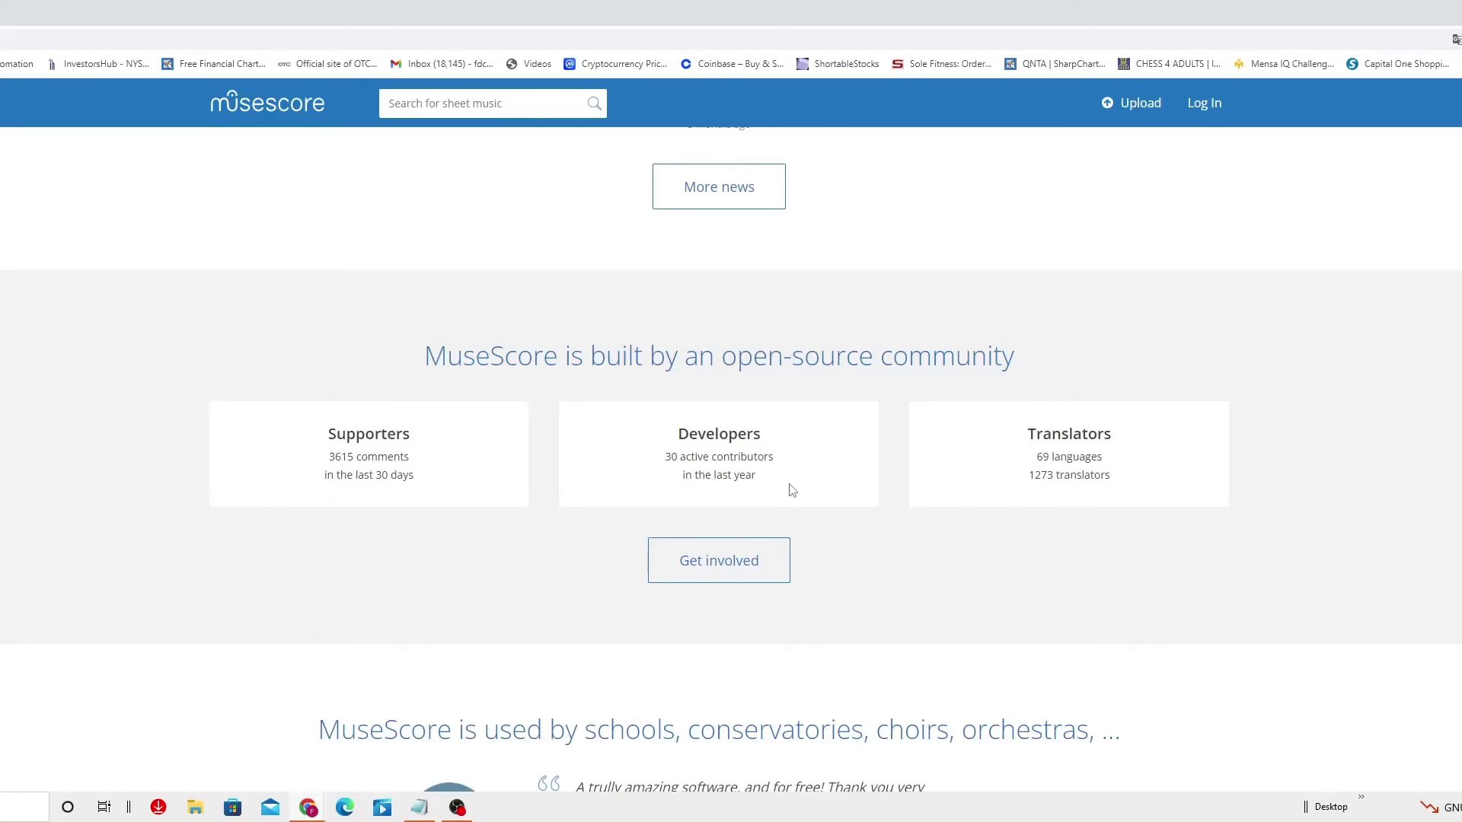
scroll(788, 489, down, 2)
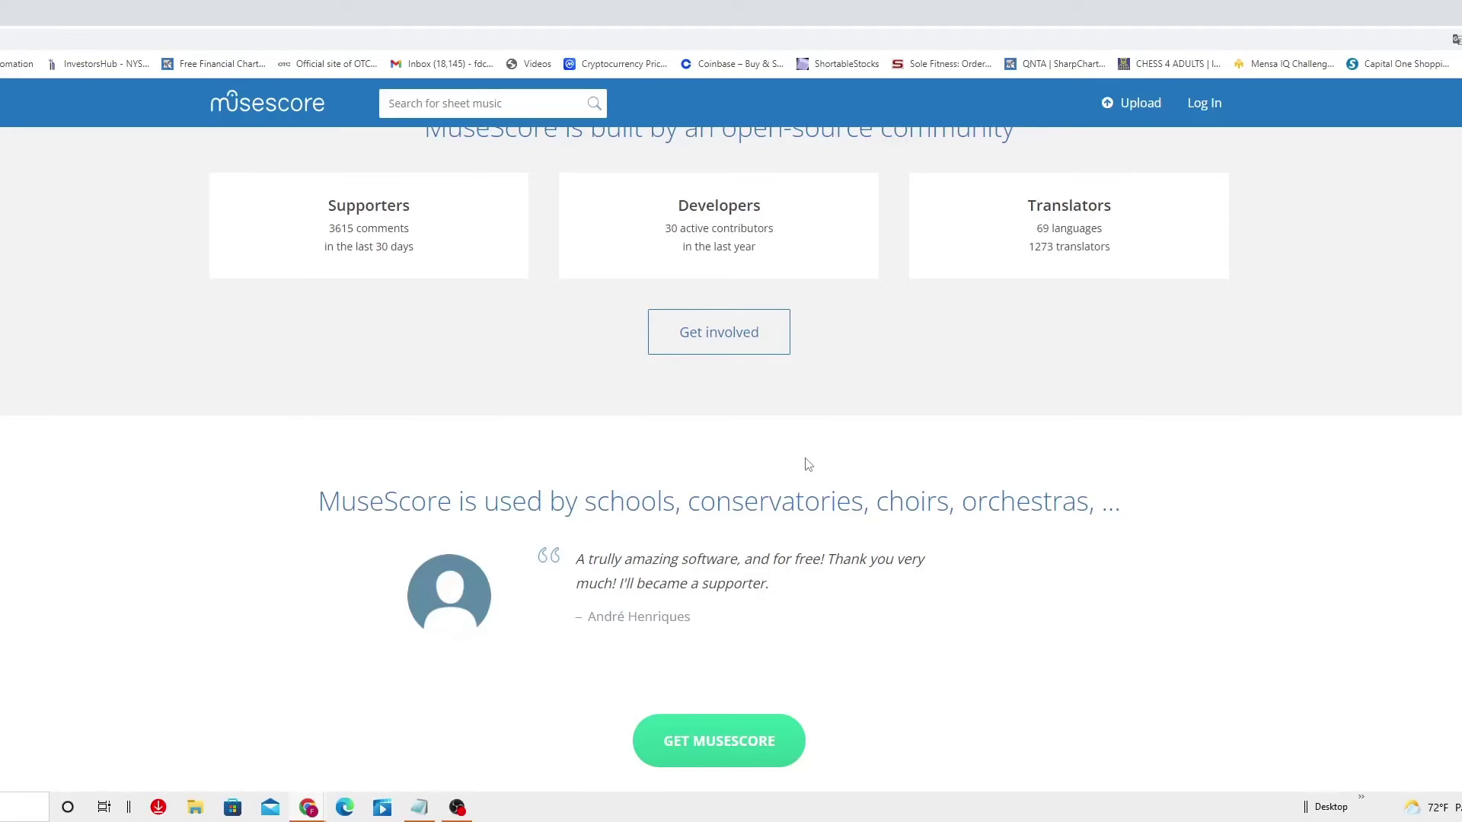
scroll(804, 463, down, 2)
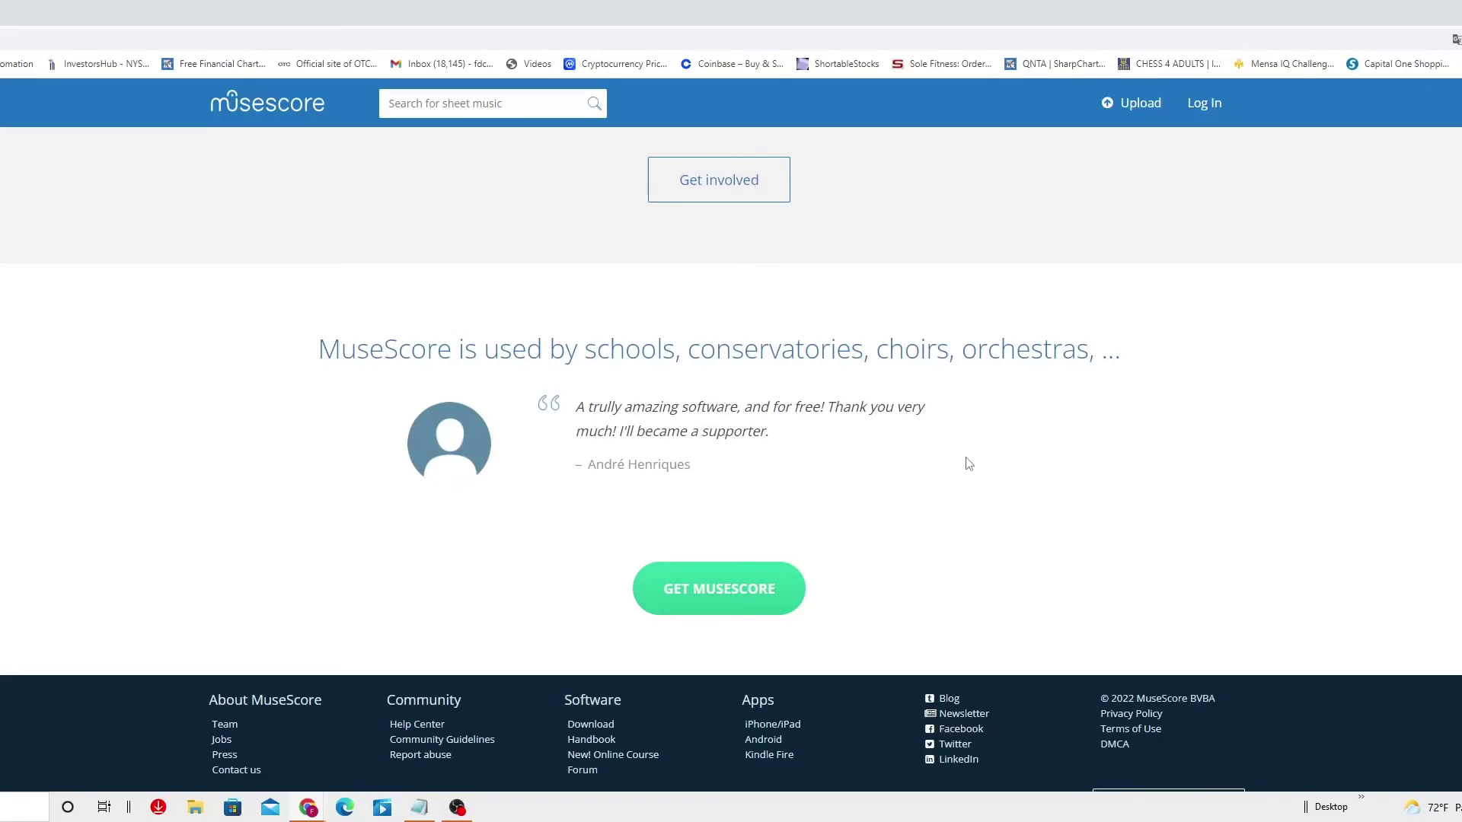
scroll(970, 459, up, 1)
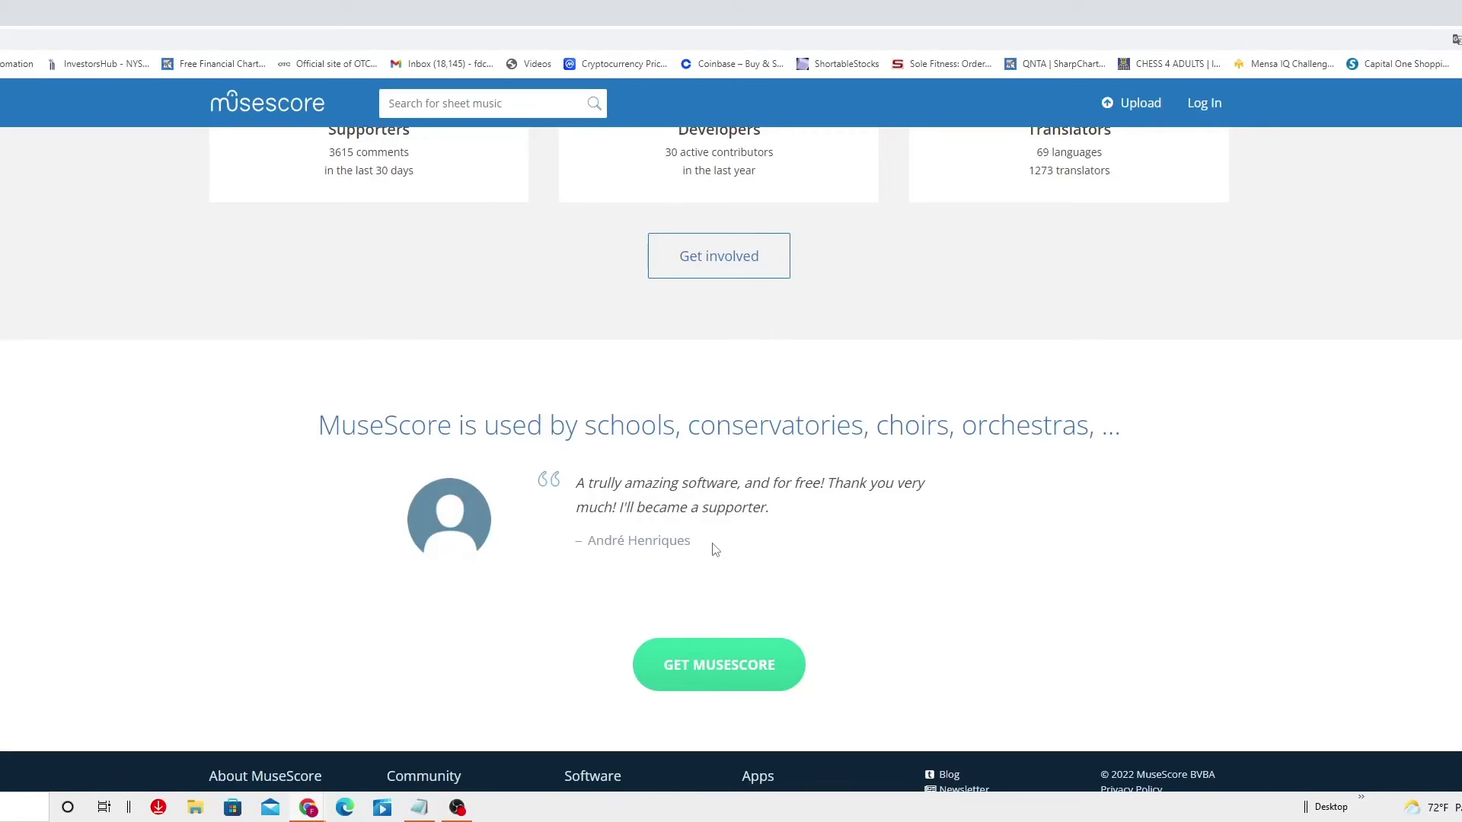
Start the MuseScore installer download (musescore.msi) from the GET MUSESCORE button
click(695, 671)
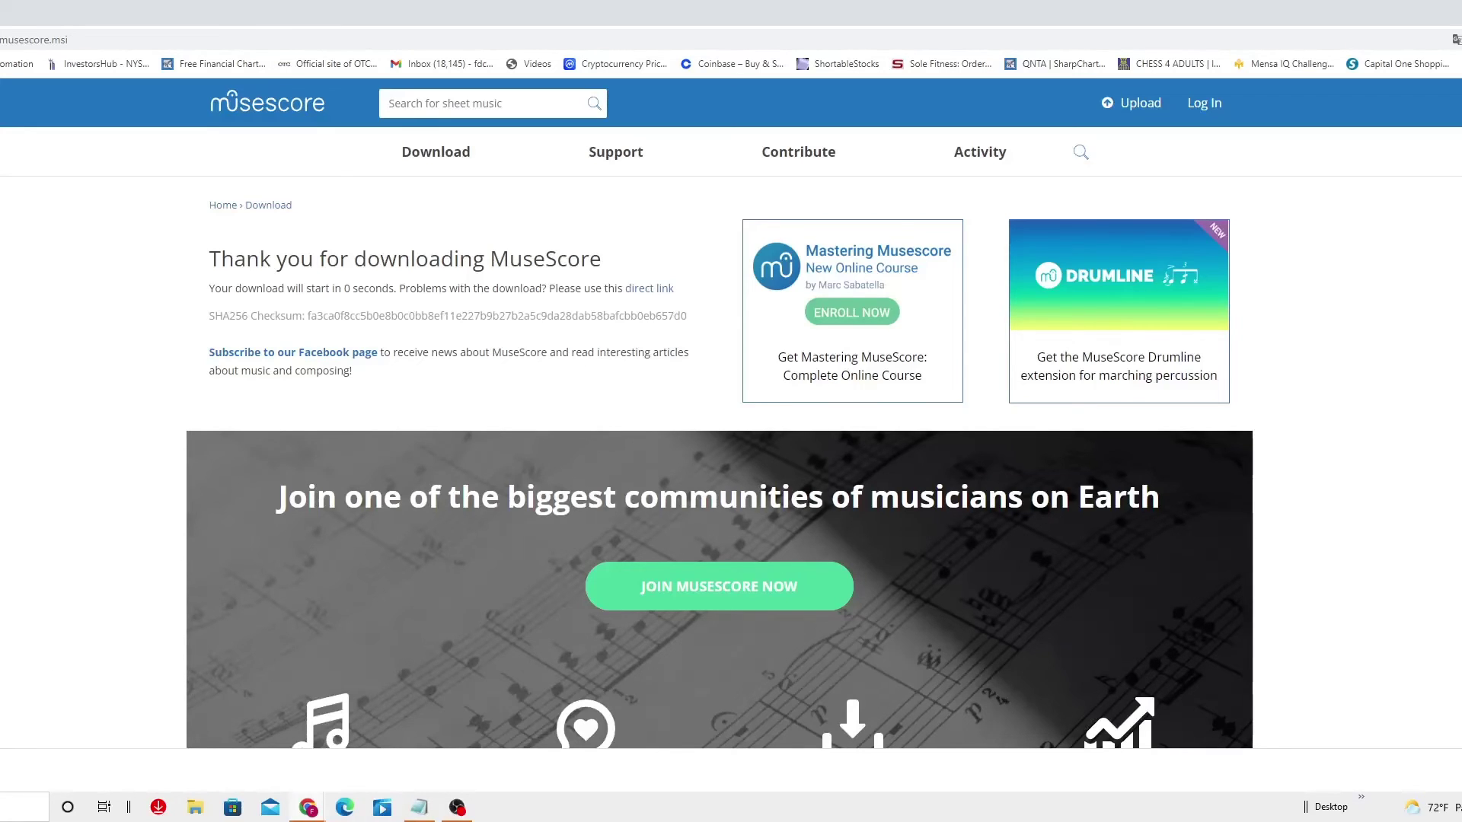
scroll(463, 444, down, 3)
scroll(505, 413, down, 3)
scroll(505, 413, up, 6)
scroll(577, 350, down, 5)
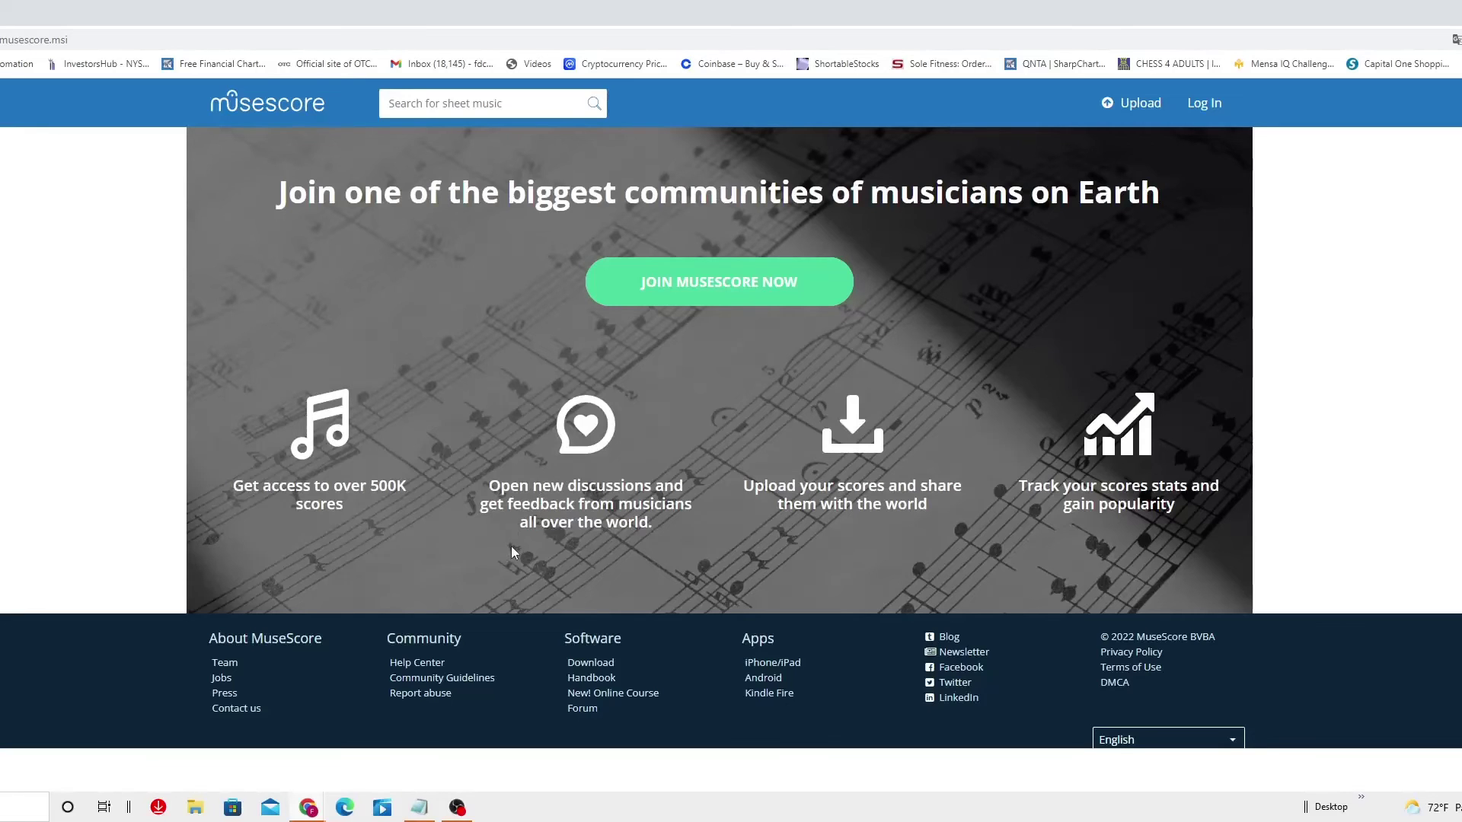
scroll(511, 546, up, 2)
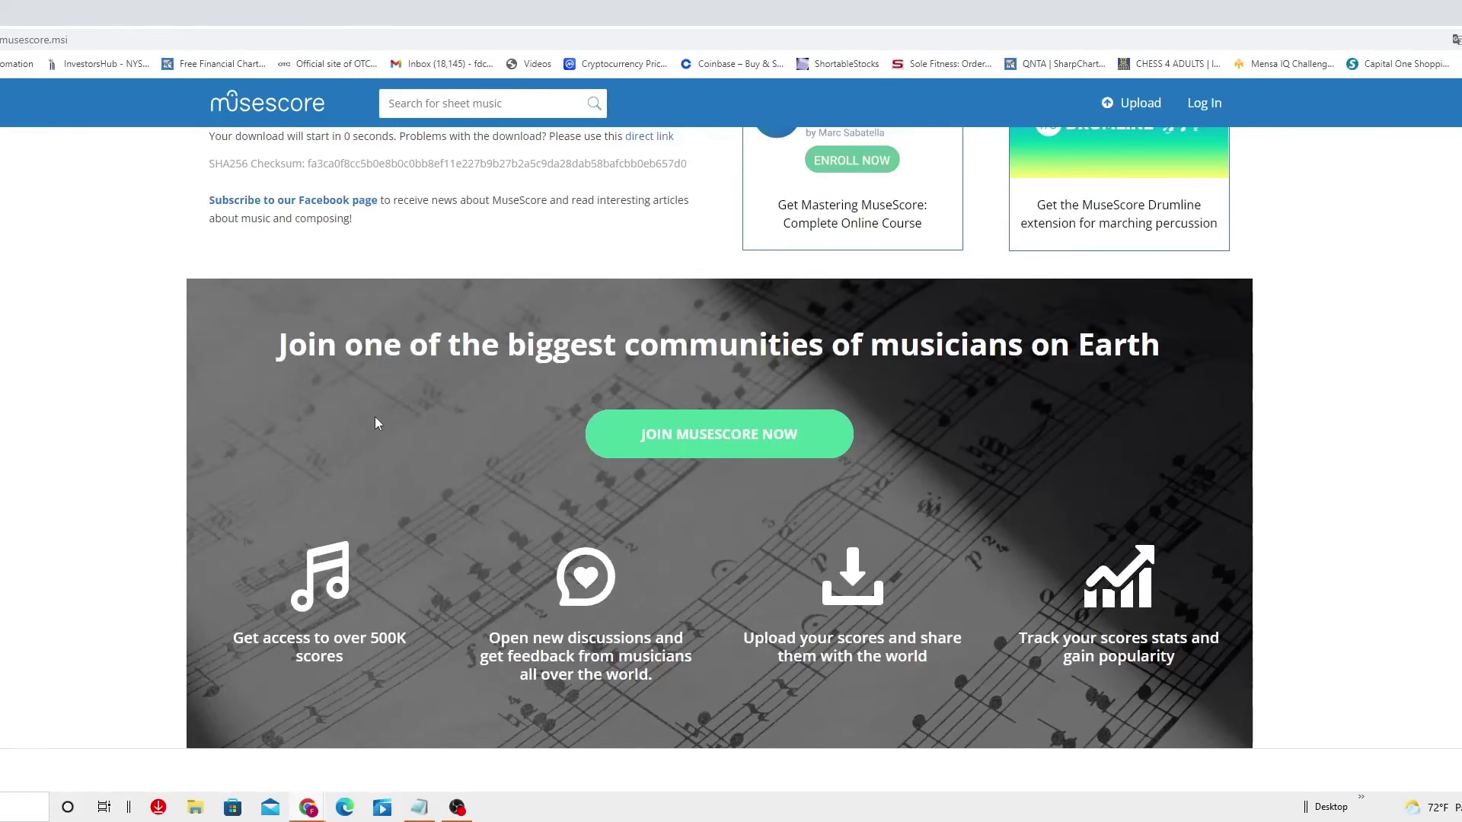
scroll(396, 429, up, 3)
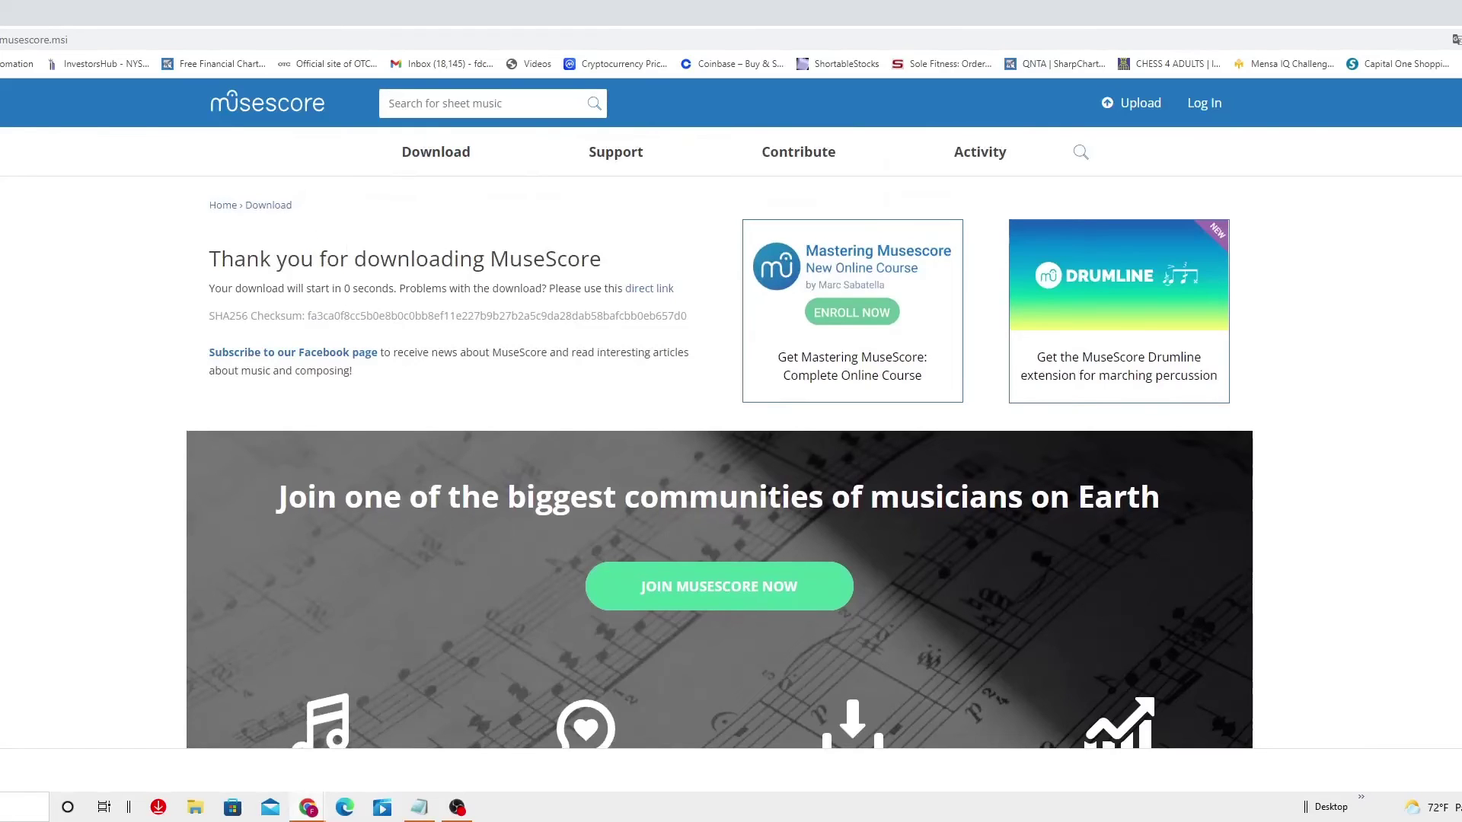
scroll(720, 456, down, 10)
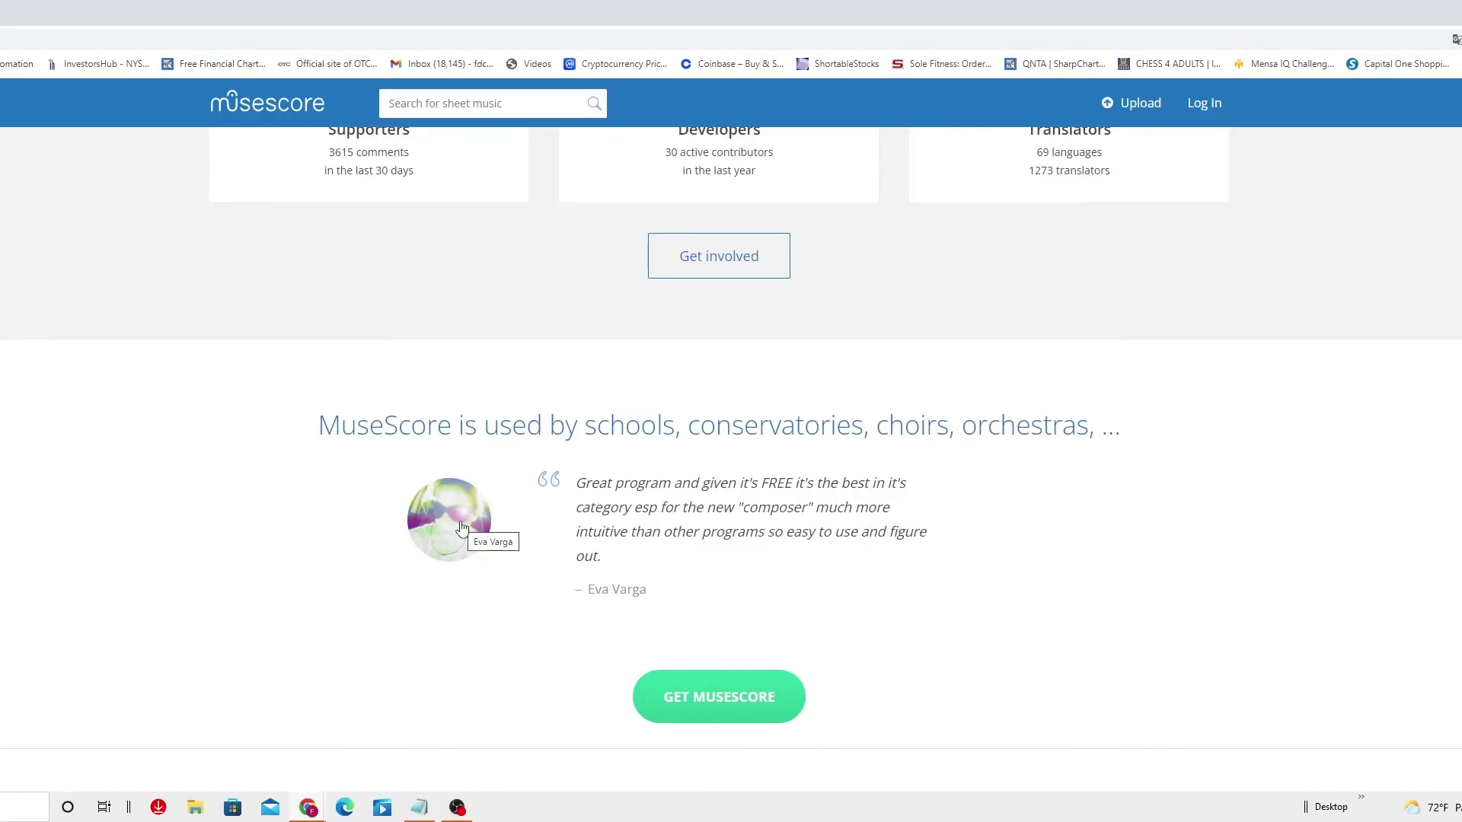
scroll(463, 528, down, 2)
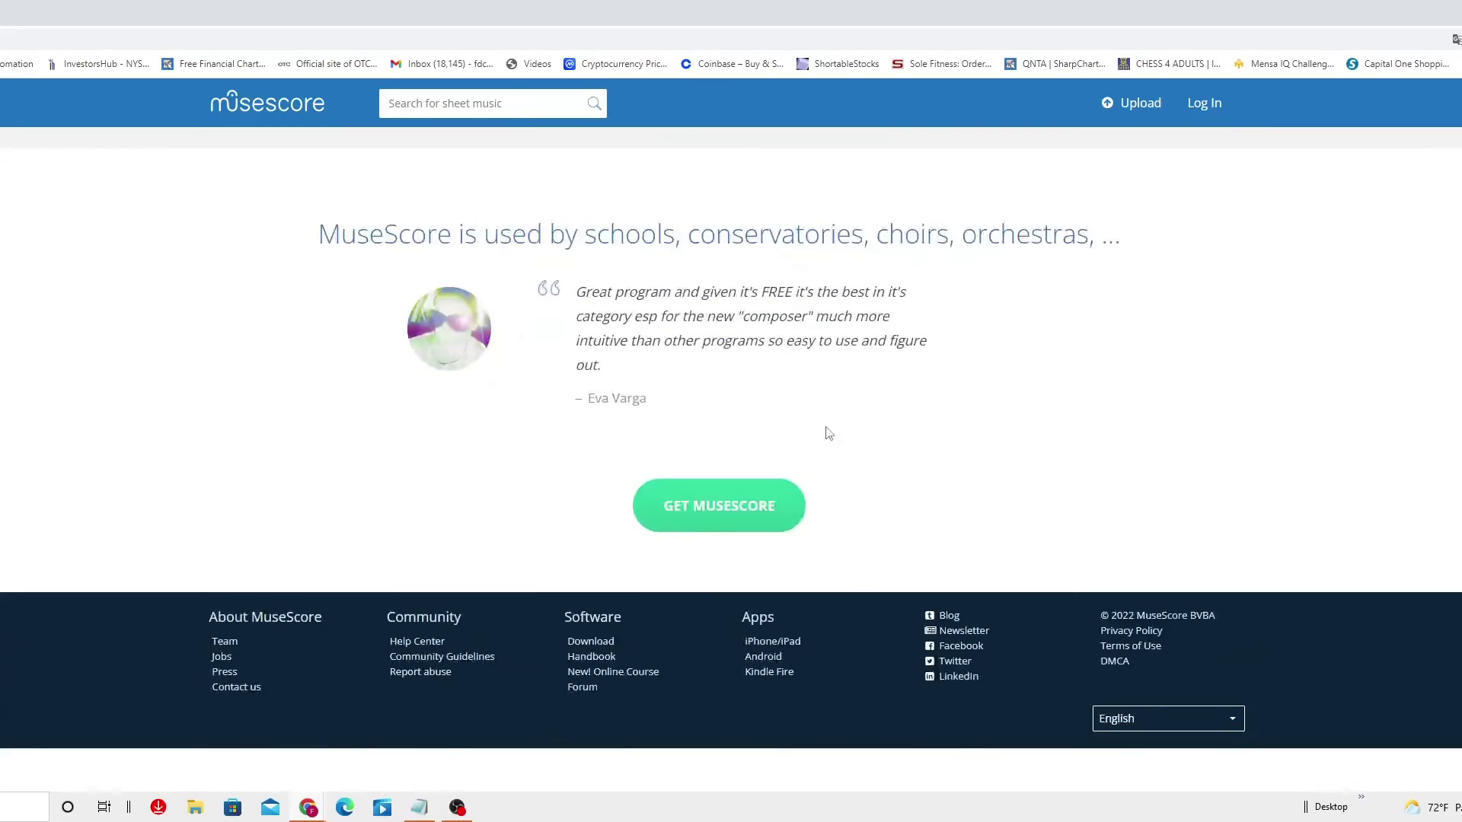
scroll(831, 431, up, 2)
scroll(831, 431, up, 1)
scroll(828, 431, up, 2)
scroll(825, 429, up, 3)
scroll(824, 429, up, 4)
scroll(834, 417, up, 3)
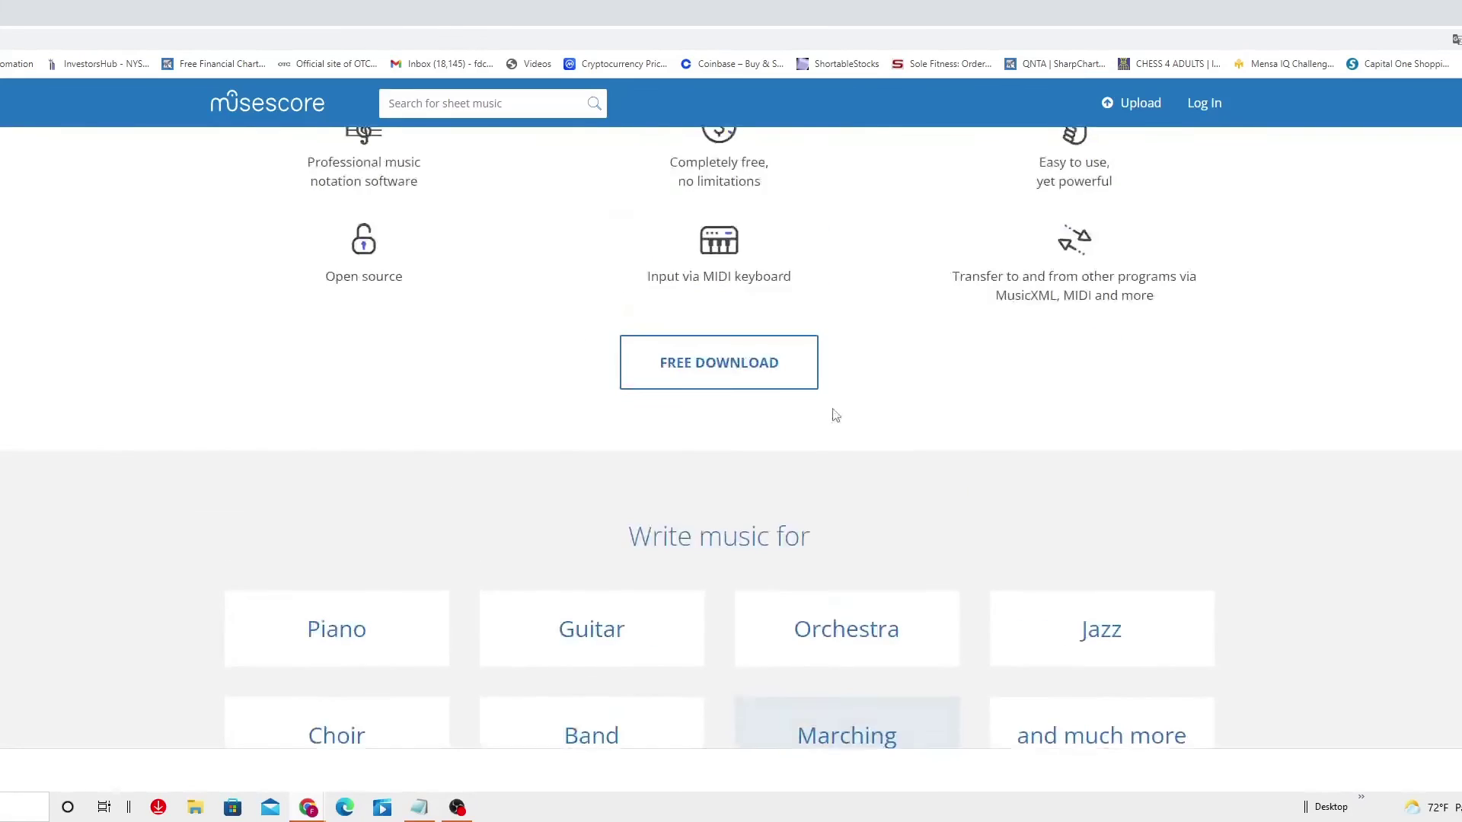
scroll(837, 412, up, 2)
scroll(841, 409, up, 2)
scroll(841, 408, up, 3)
scroll(841, 410, up, 3)
scroll(840, 409, up, 3)
scroll(842, 409, up, 2)
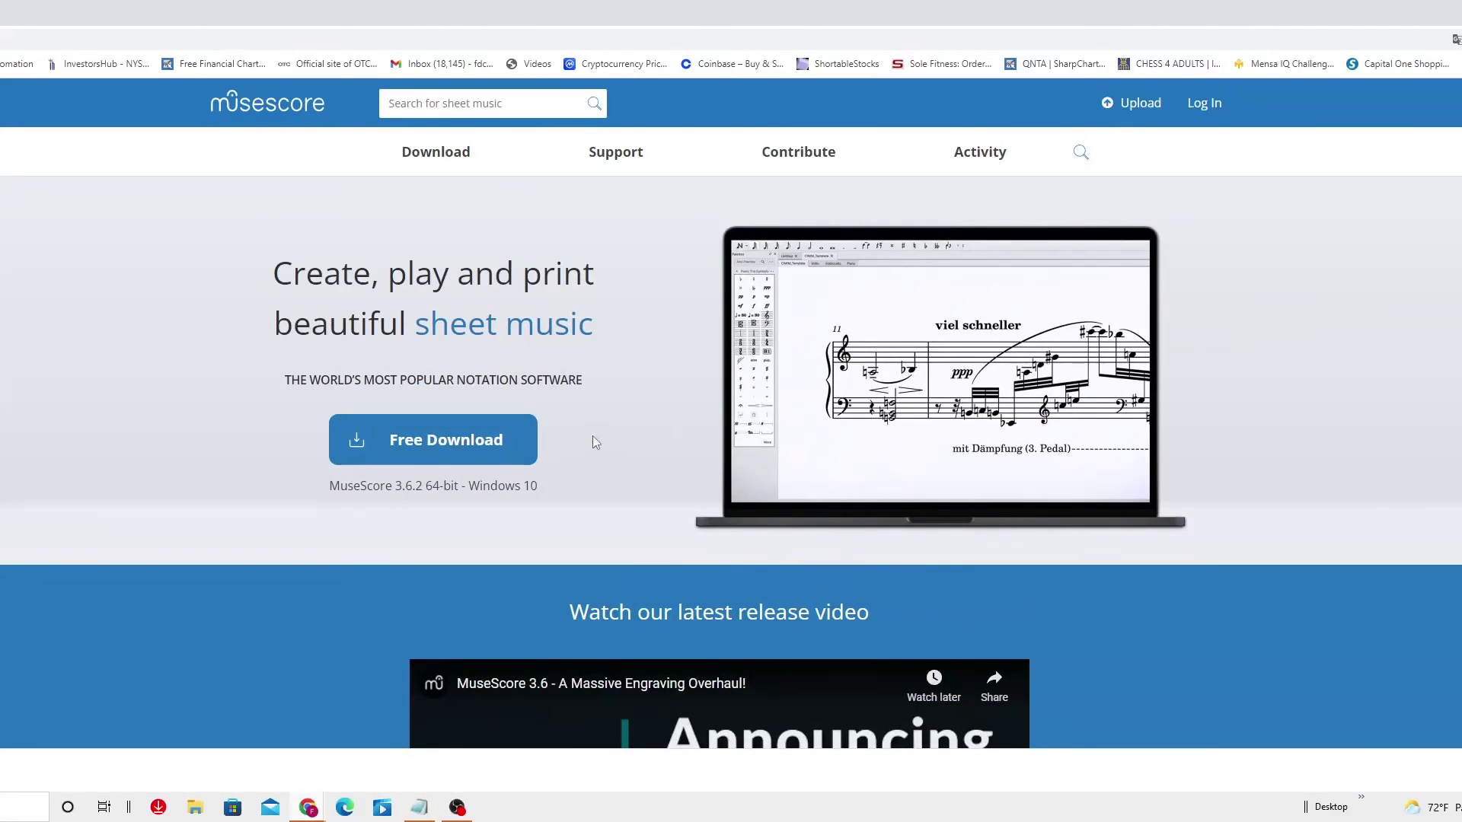